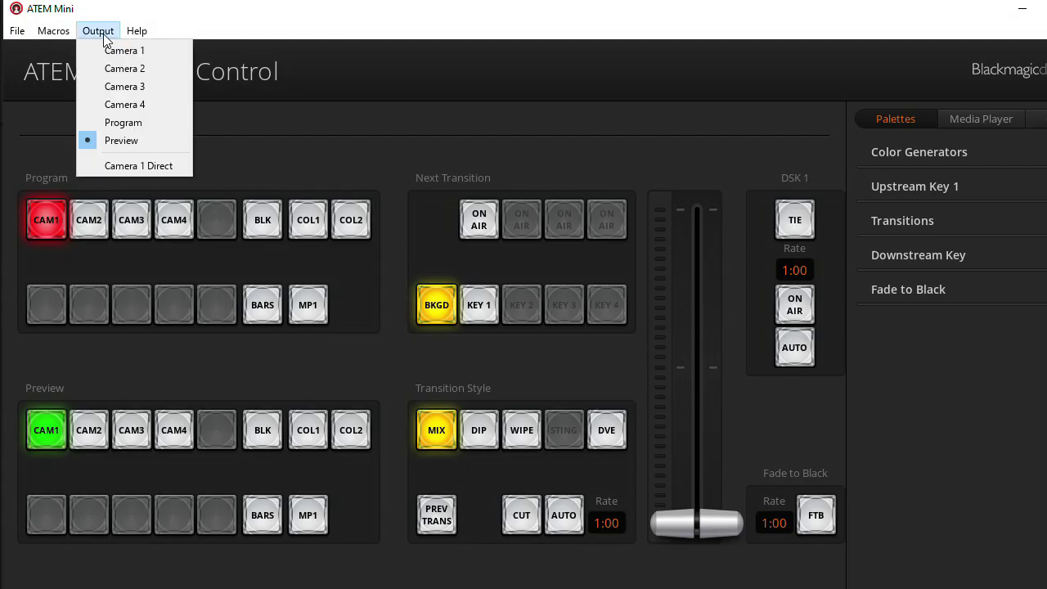
Step: Set the switcher's Output menu to send the Program feed
click(136, 124)
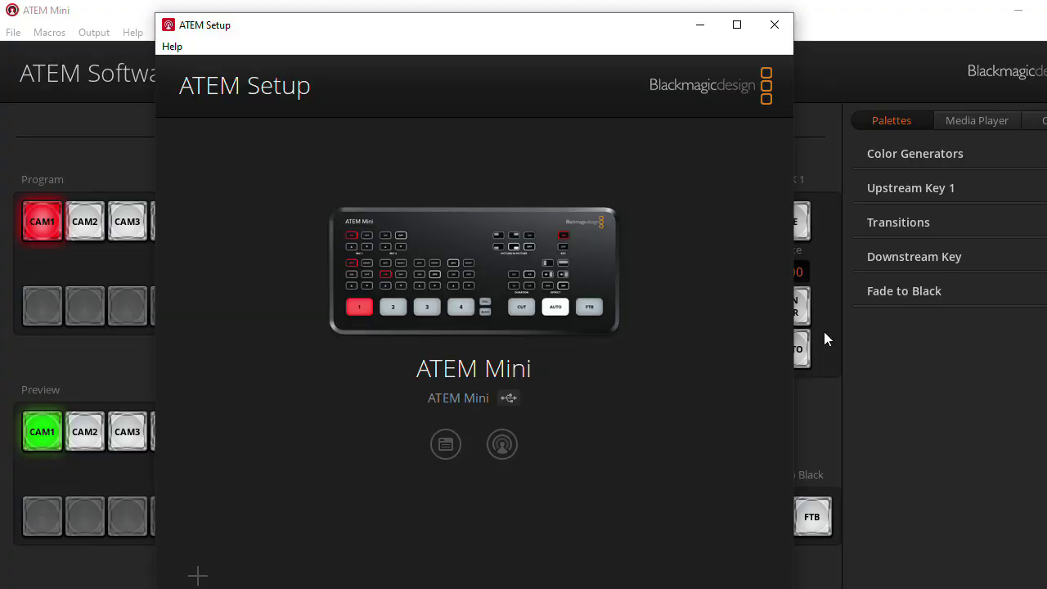
Step: In the ATEM Mini's settings, select Program Preview switching mode and save
click(503, 282)
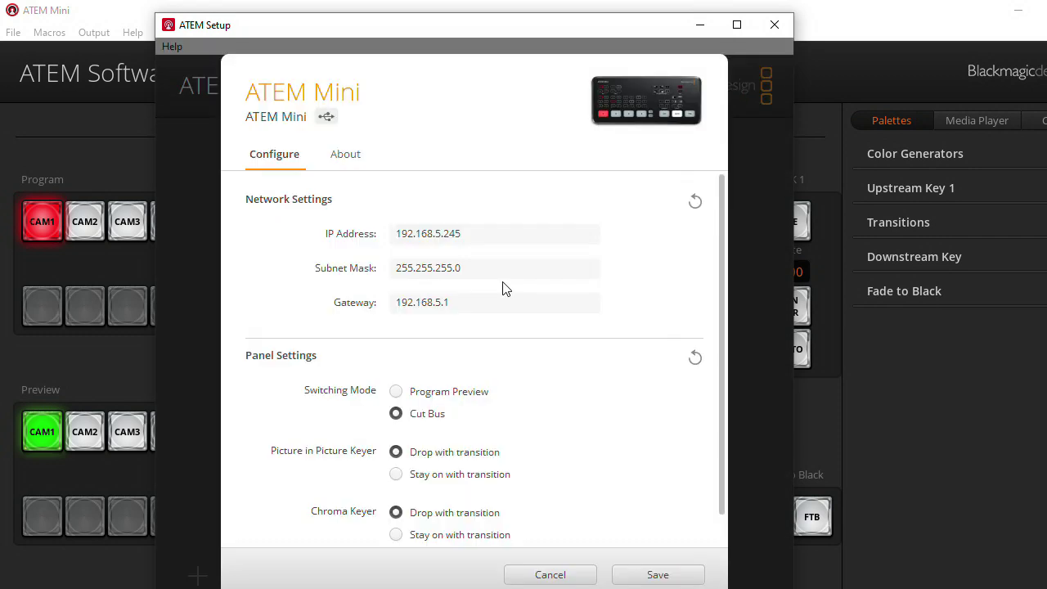
click(396, 391)
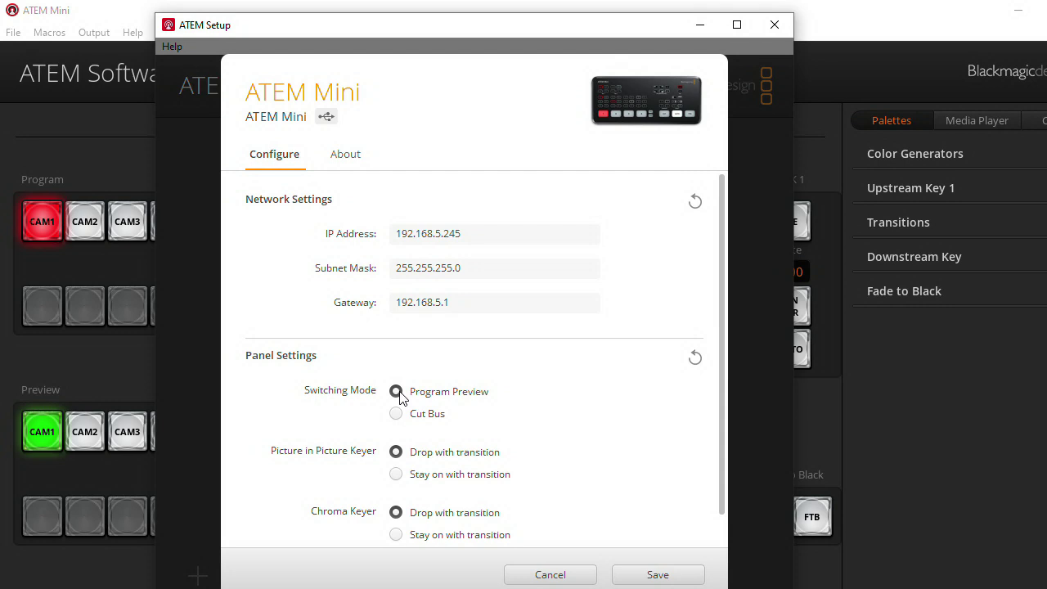
click(659, 575)
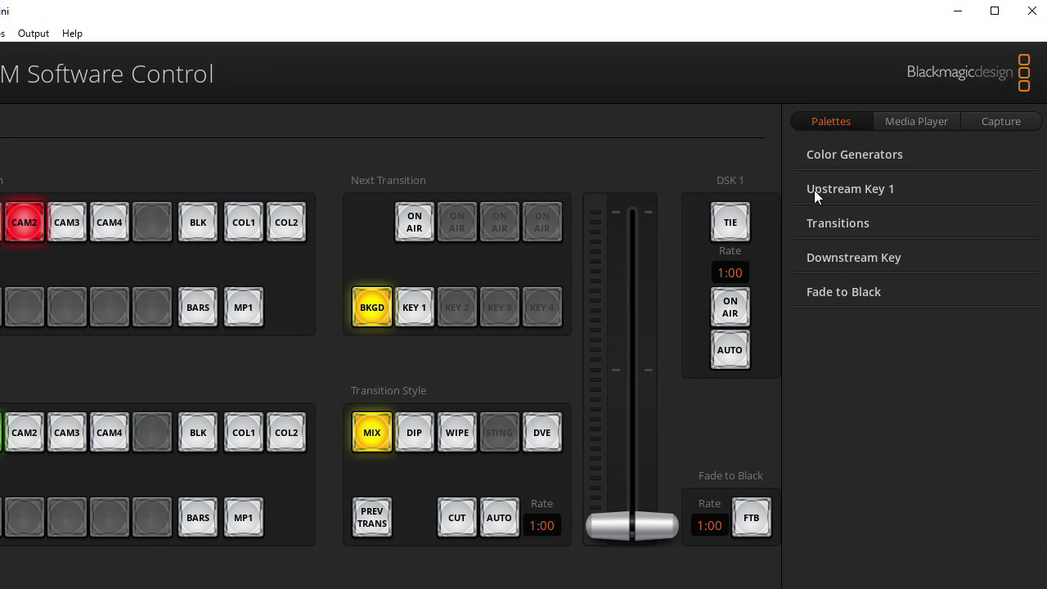
Step: Expand Upstream Key 1, review its Luma and Chroma settings, then collapse it
click(814, 189)
click(838, 216)
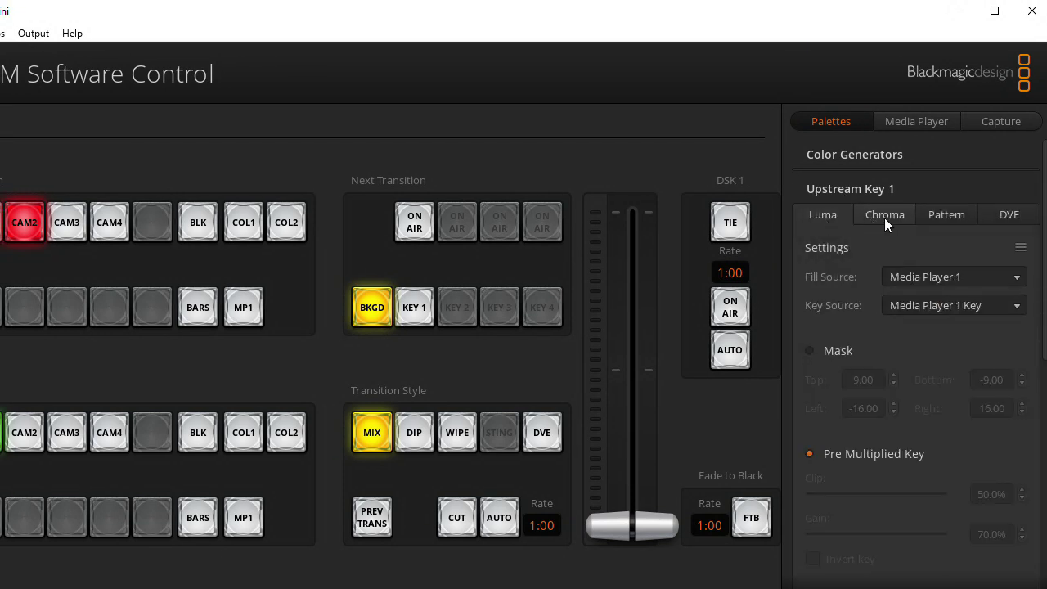
click(886, 217)
click(851, 187)
Step: Set the Downstream Key's fill source to Camera 4
click(848, 258)
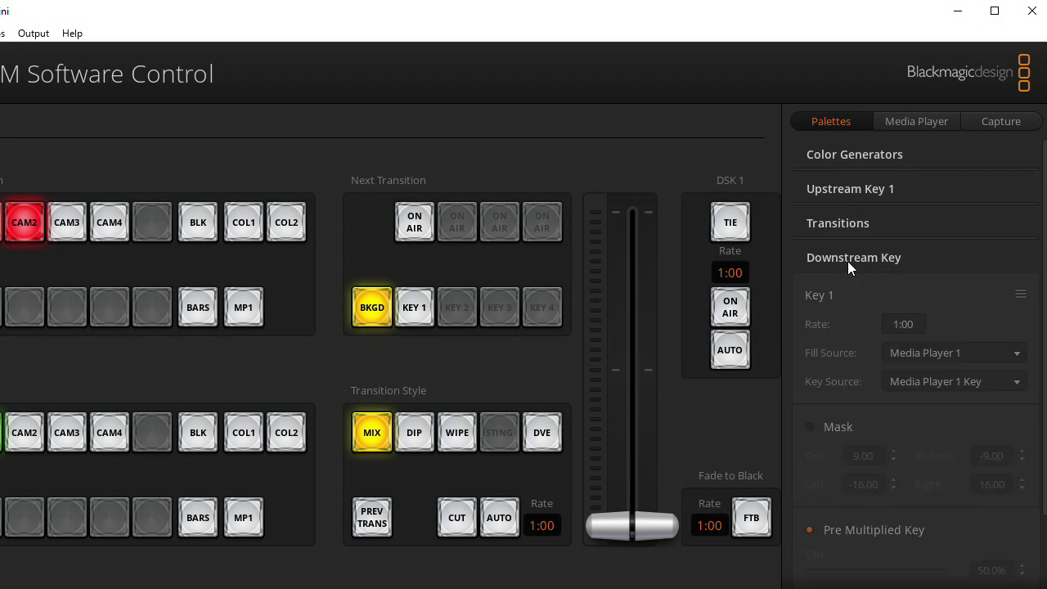
click(962, 350)
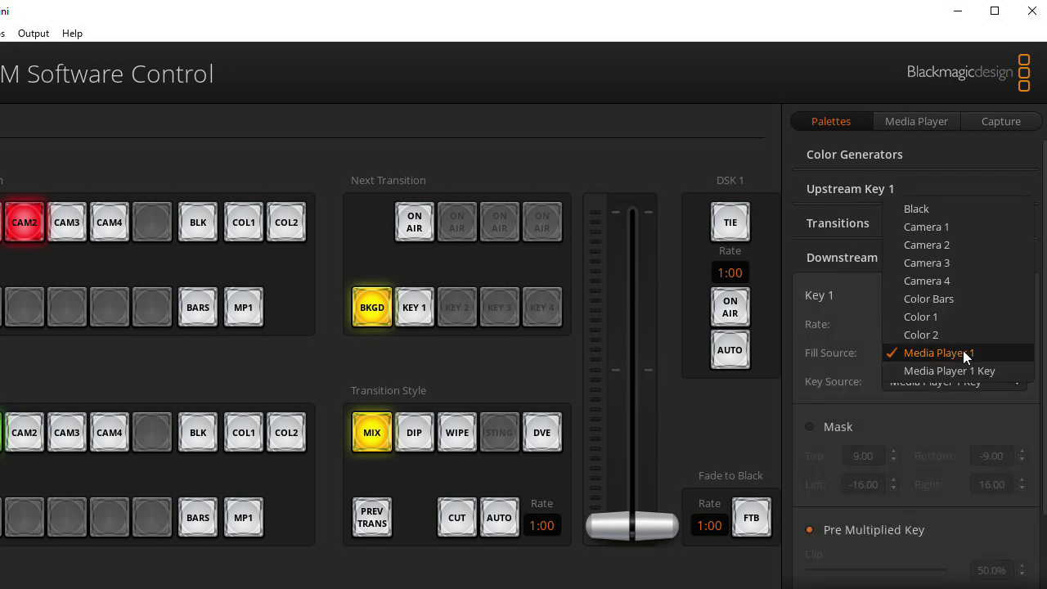
click(945, 280)
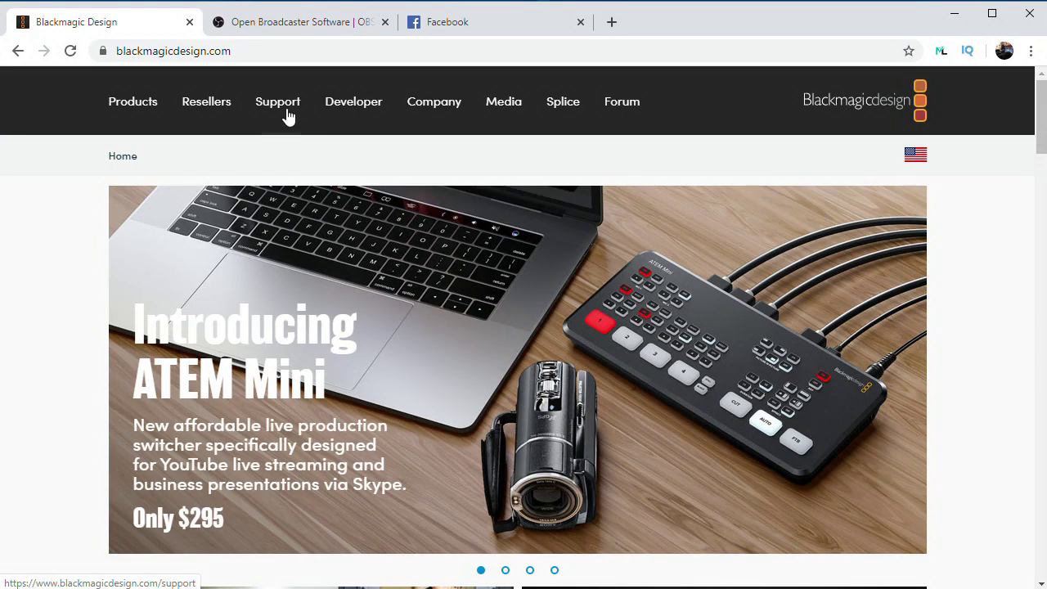
Step: Download the ATEM Switchers 8.1 update for Windows from Blackmagic's support page
click(278, 102)
scroll(292, 274, down, 4)
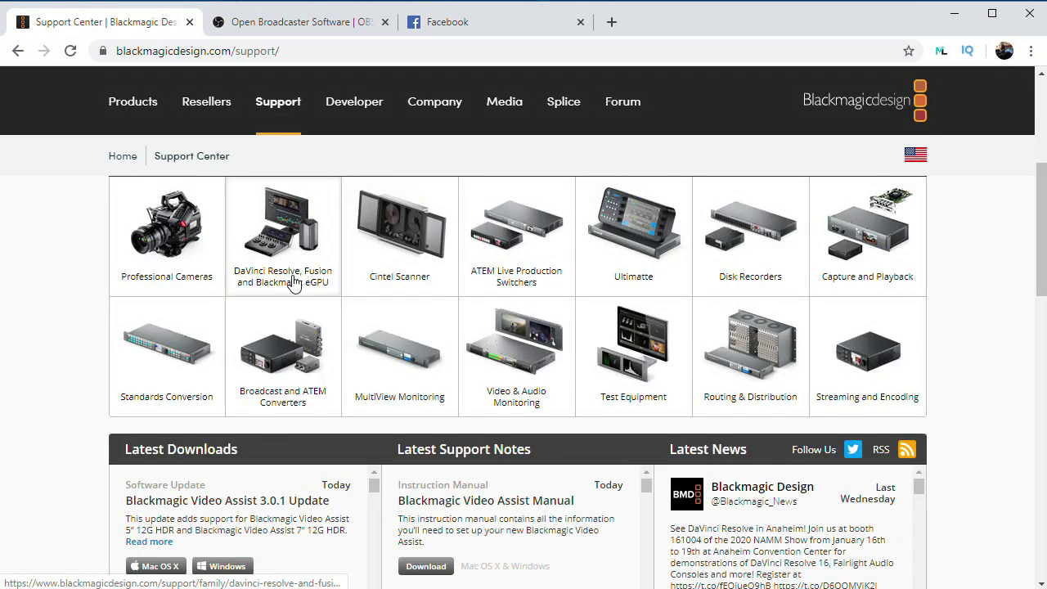
click(491, 247)
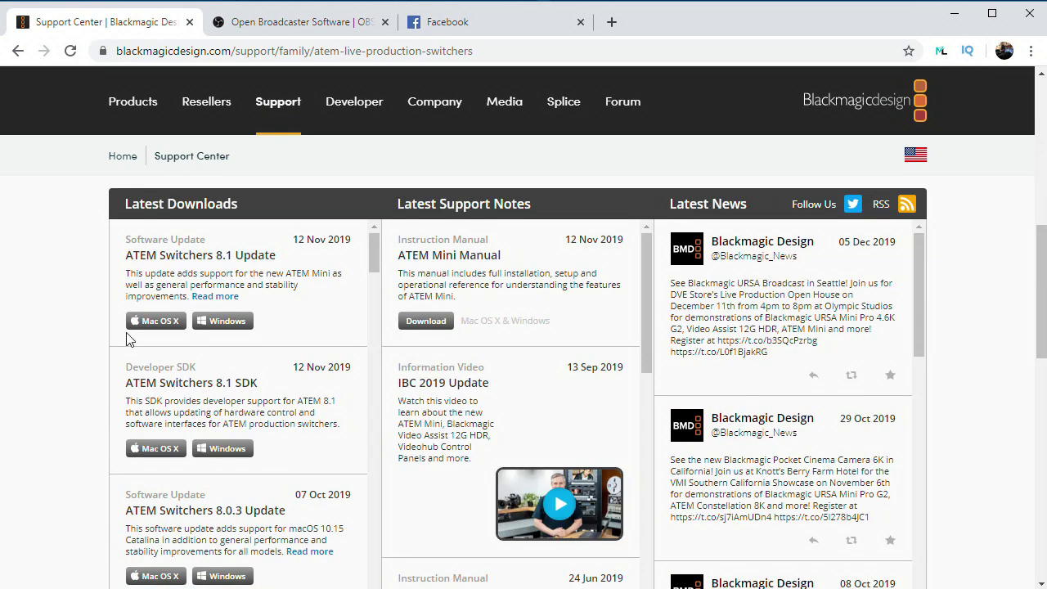
click(226, 321)
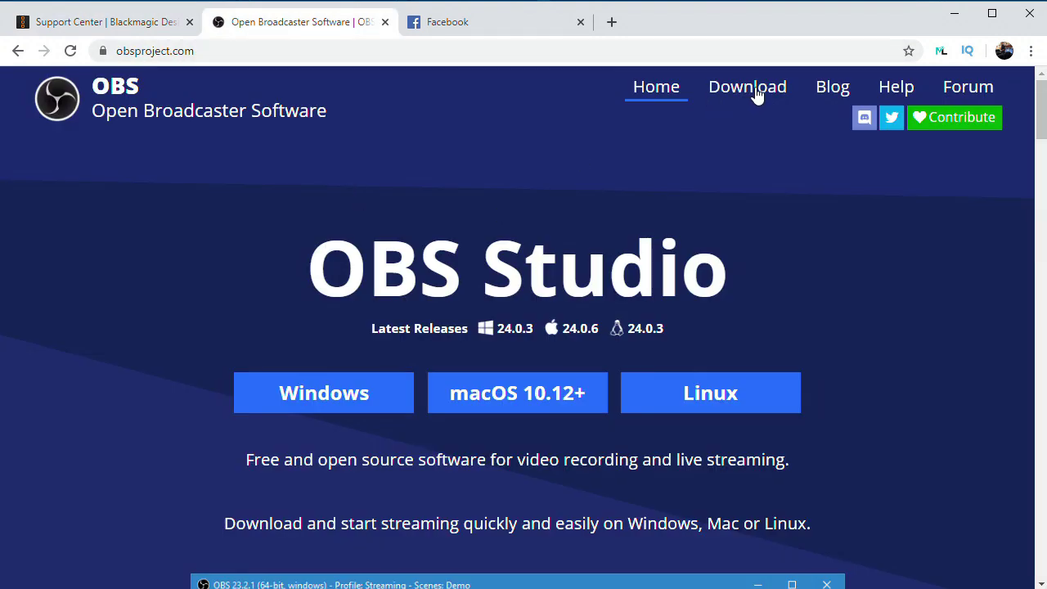
Step: Download the OBS Studio installer from obsproject.com
click(746, 87)
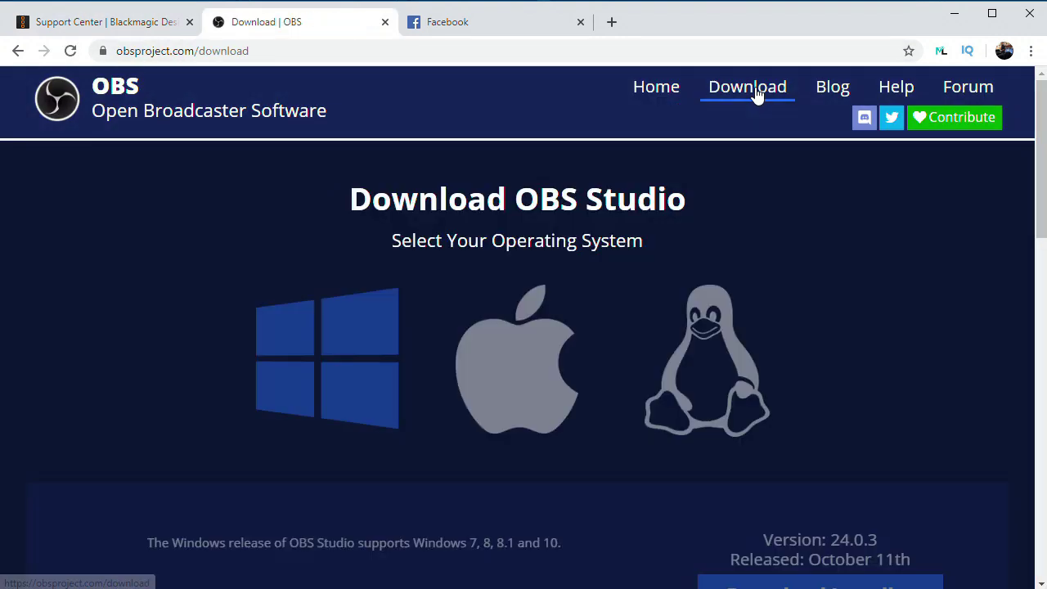
scroll(351, 351, down, 1)
scroll(350, 351, down, 3)
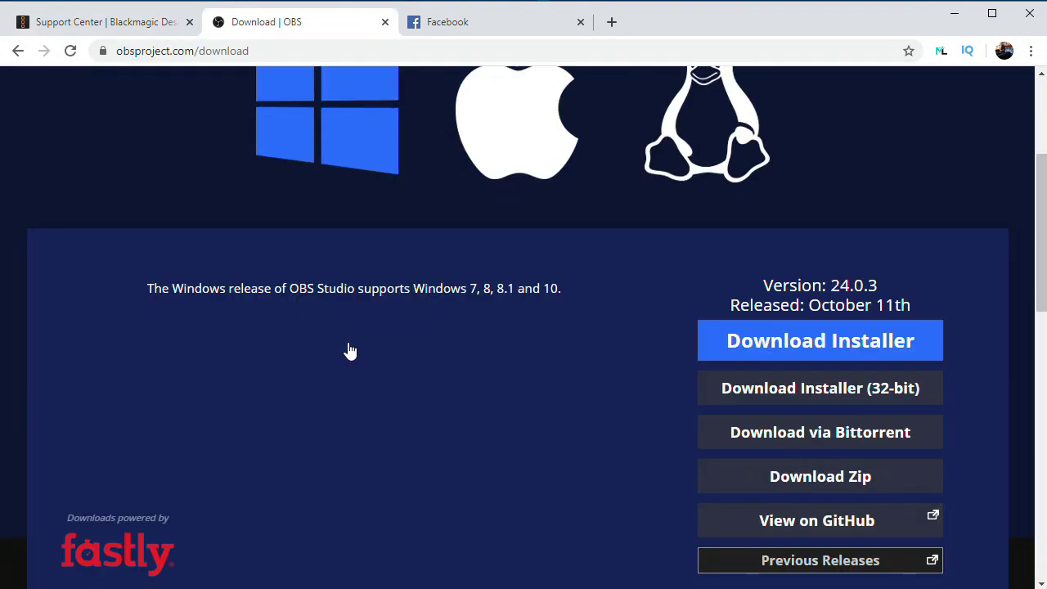
click(719, 344)
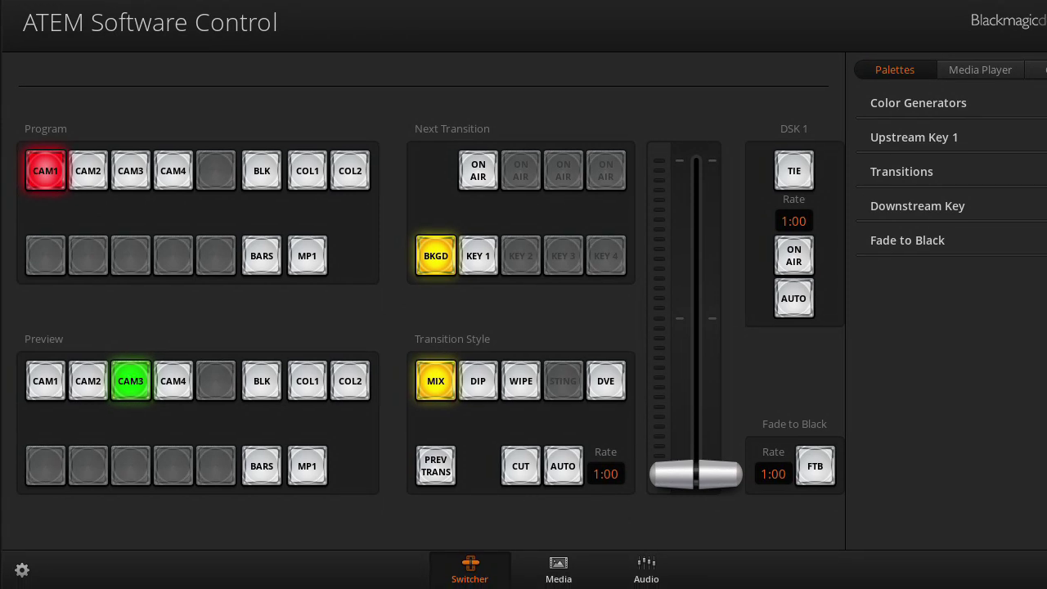
click(22, 570)
drag(500, 0, 493, 22)
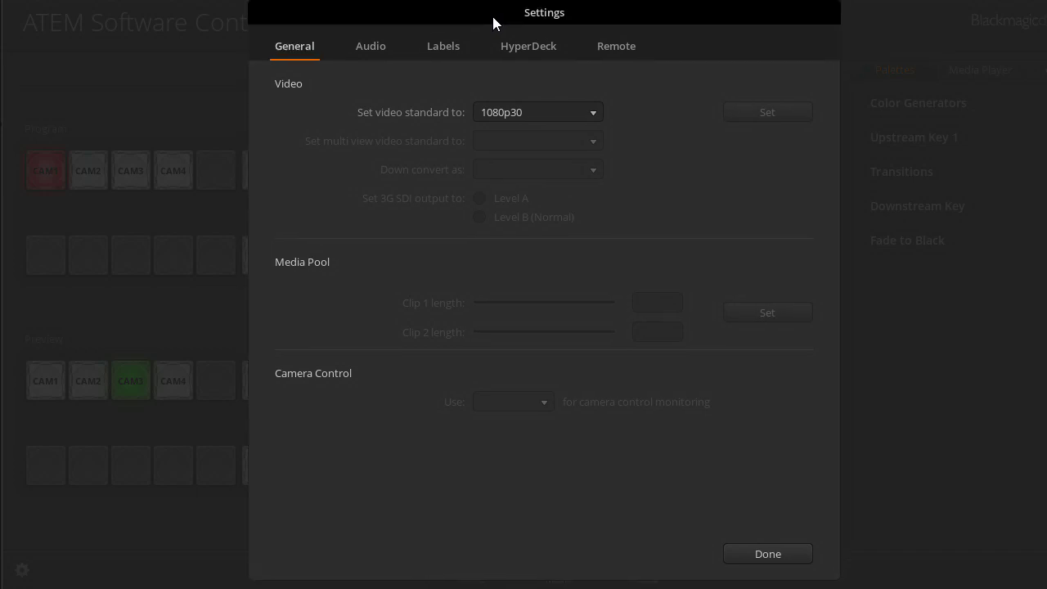
click(587, 110)
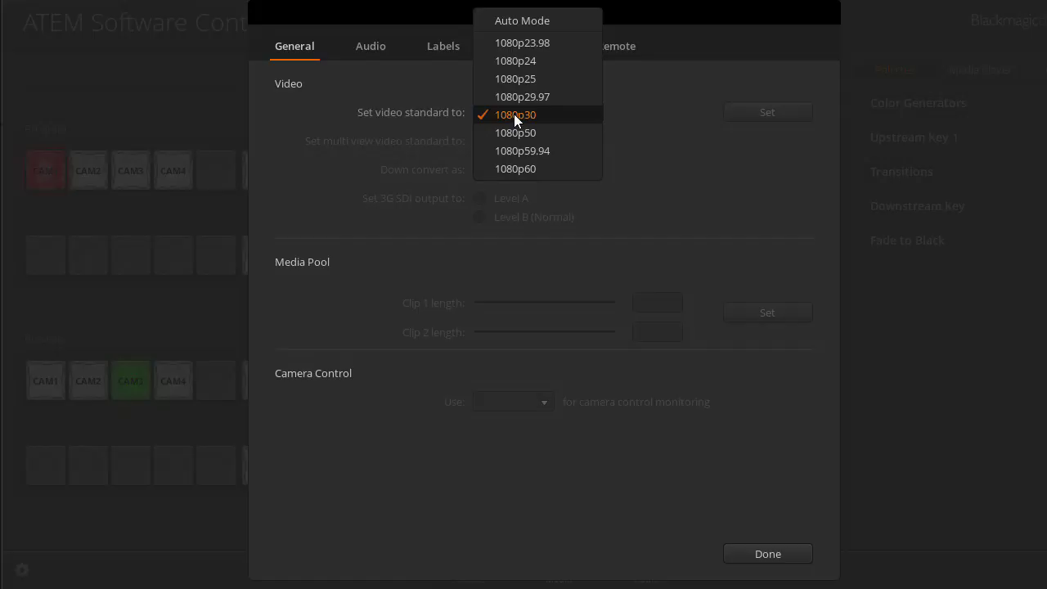
click(514, 114)
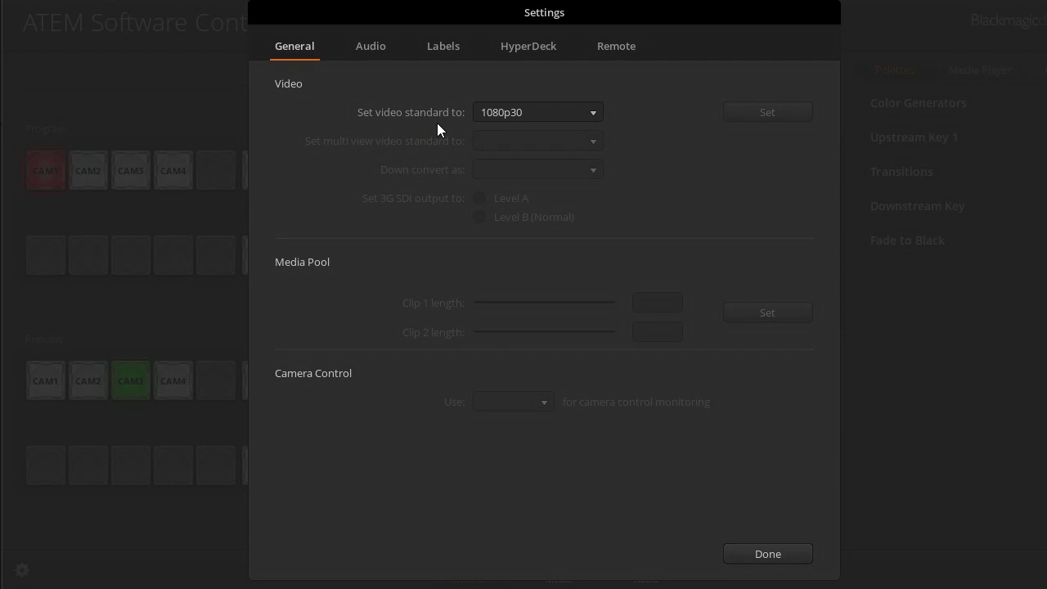
click(757, 556)
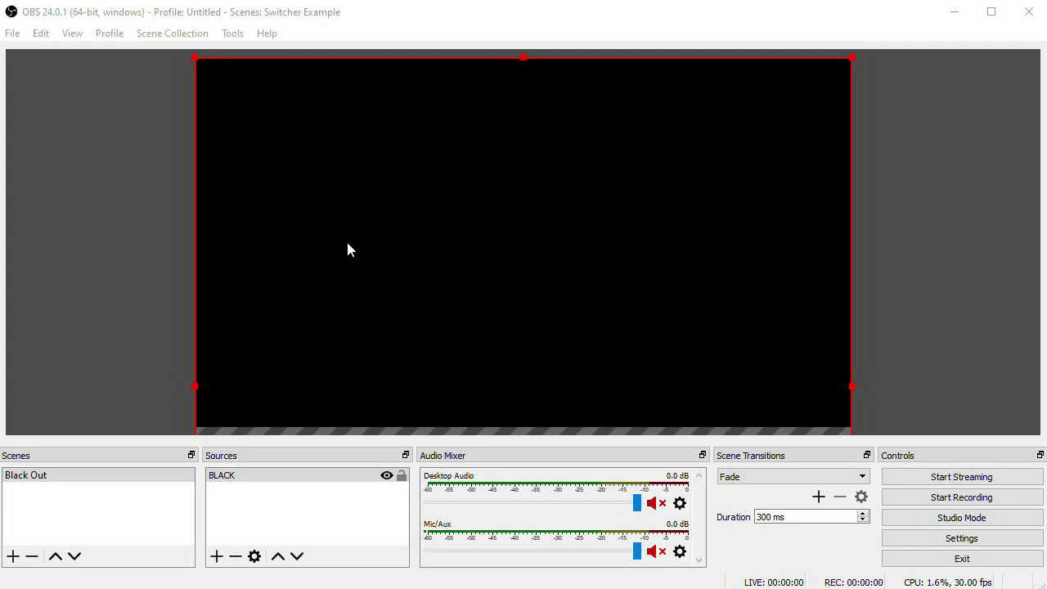
Step: Create a Live Video scene and add a Video Capture Device source named Atem Mini
click(13, 556)
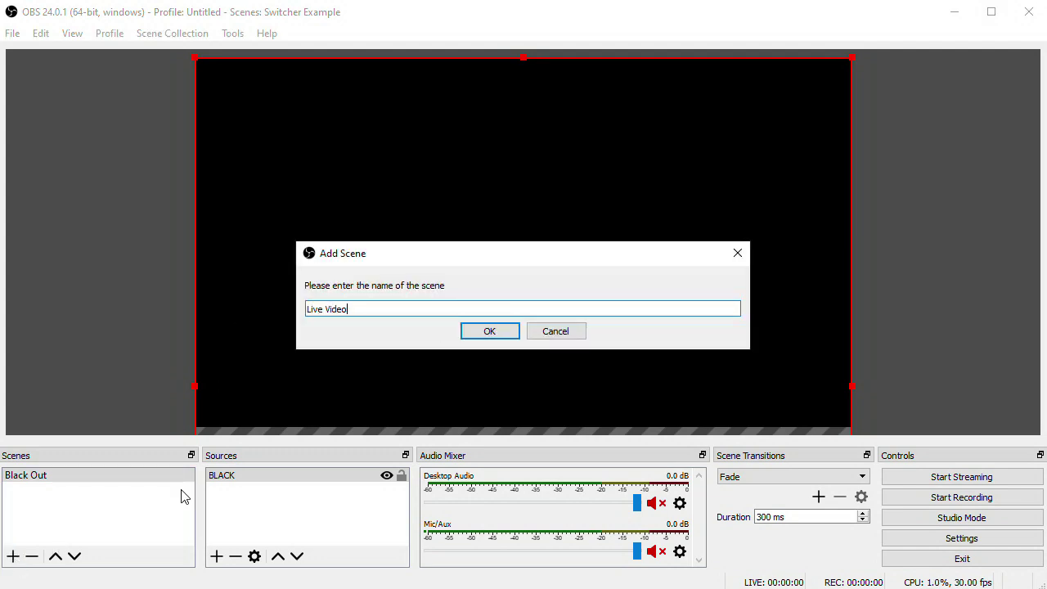
click(488, 332)
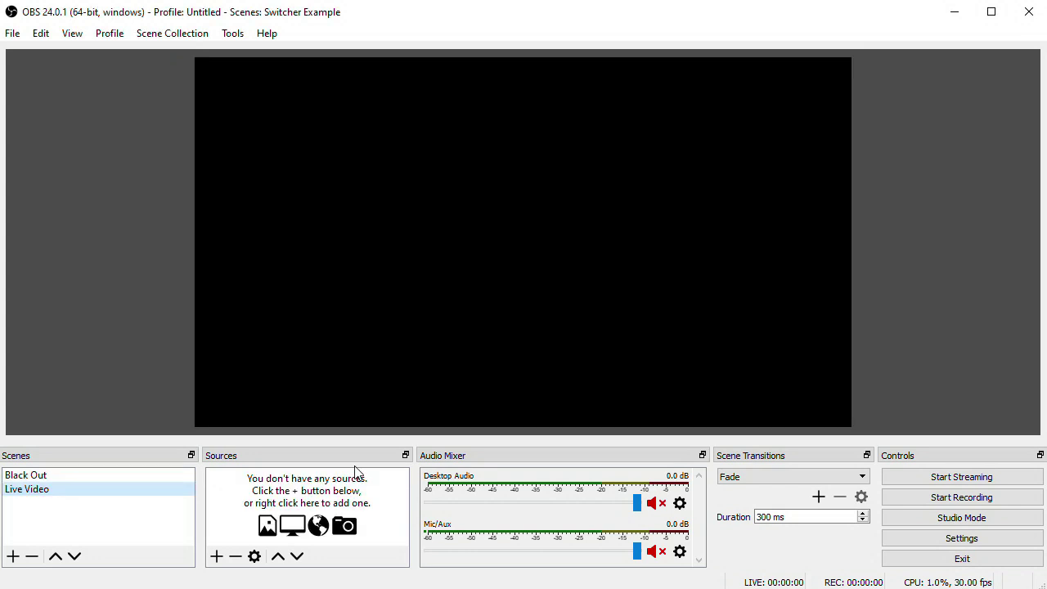
click(217, 557)
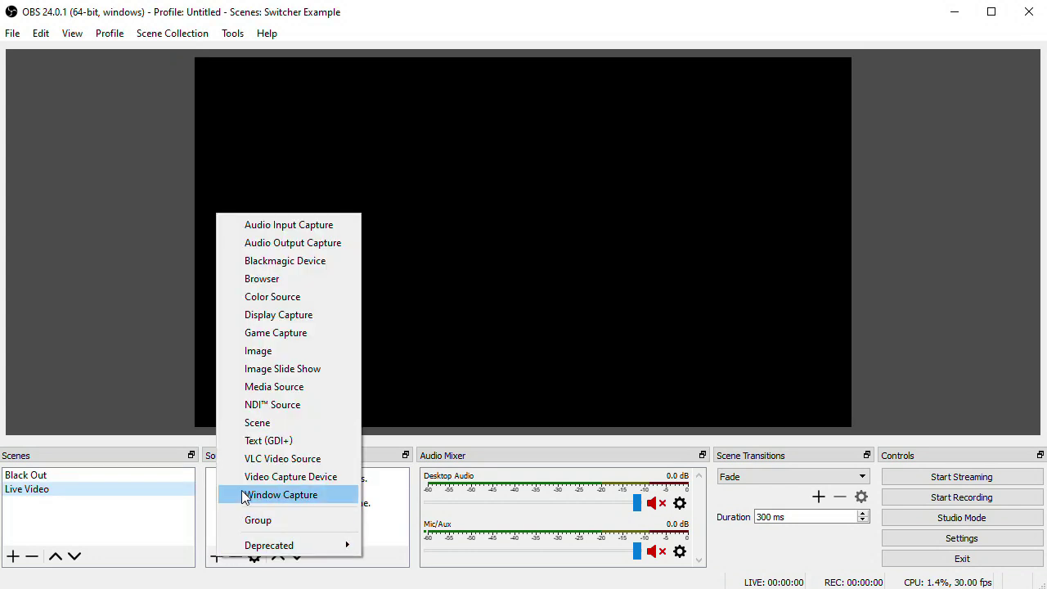
click(262, 476)
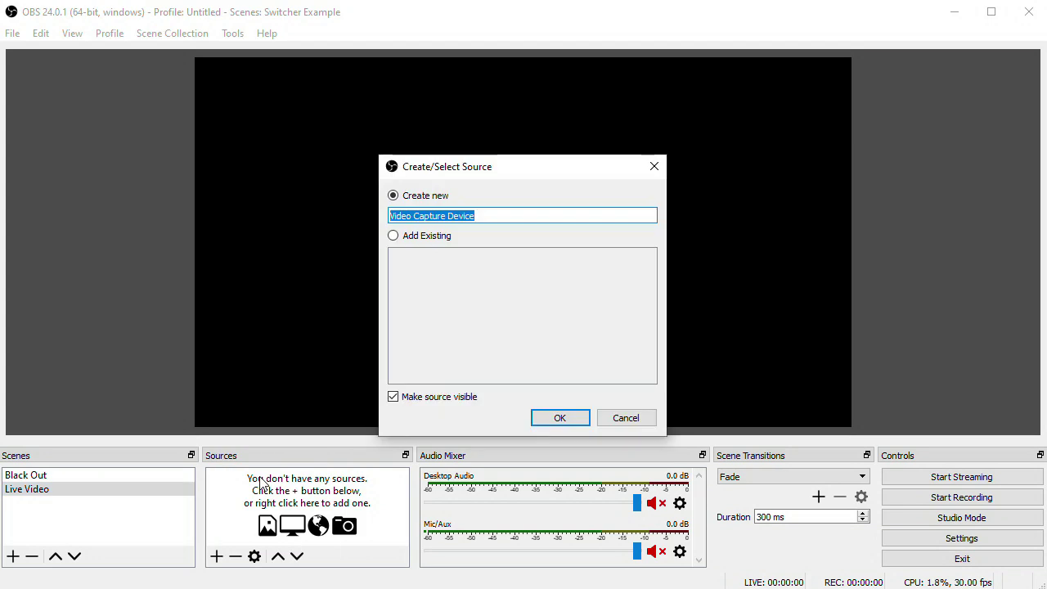
text(Atem Mini)
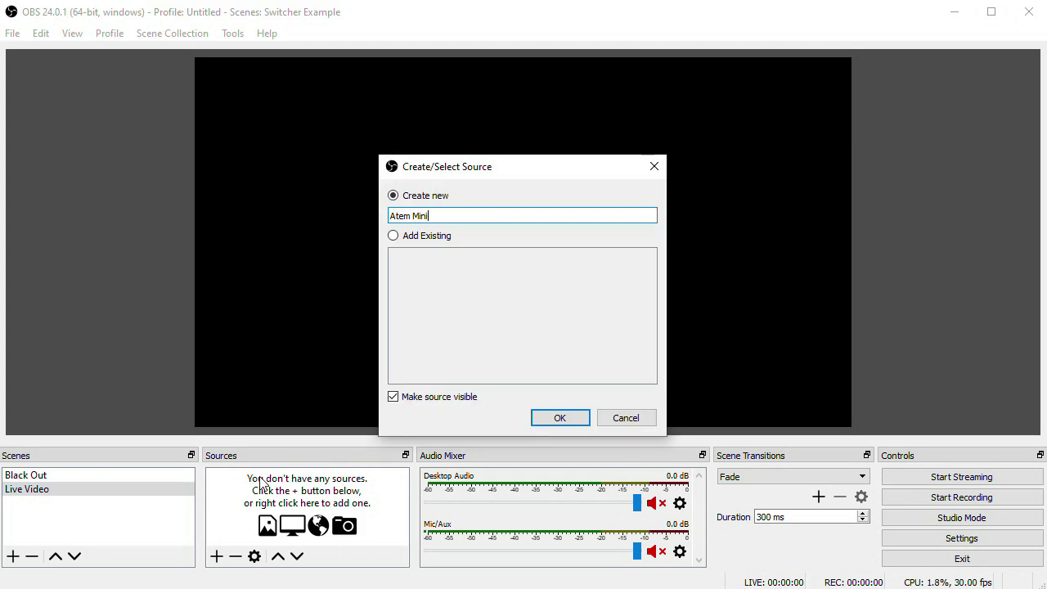
key(Return)
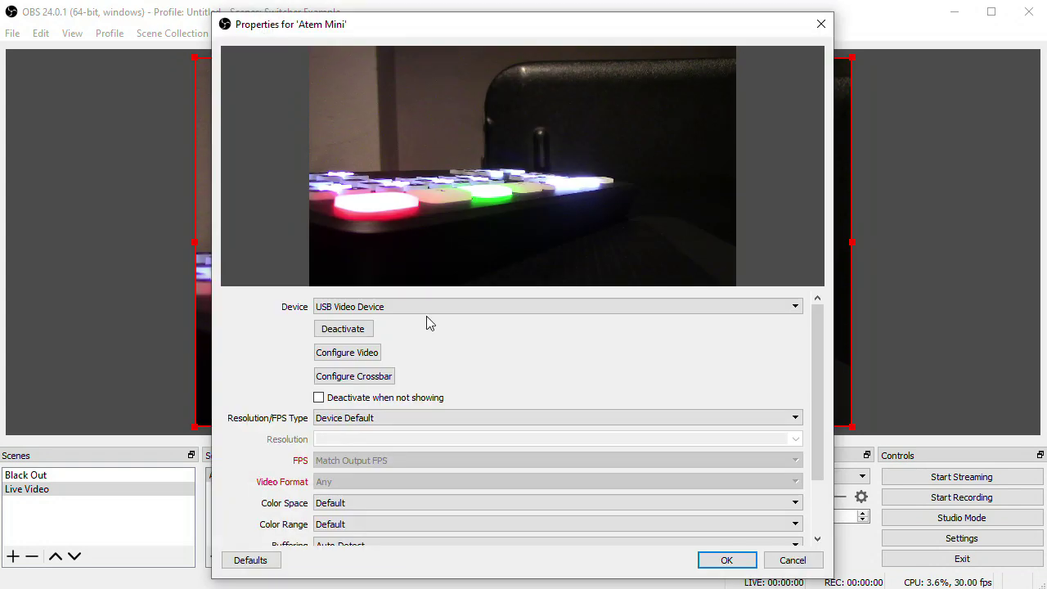
Step: Keep USB Video Device as the capture device, use custom audio Microphone (USB Audio Device), and confirm
click(428, 308)
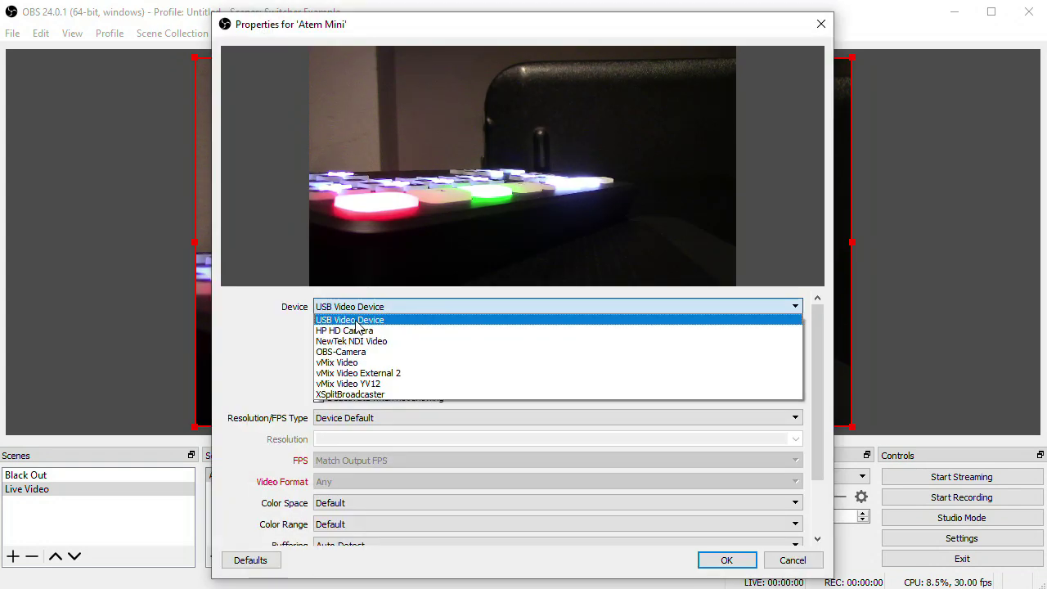
click(357, 320)
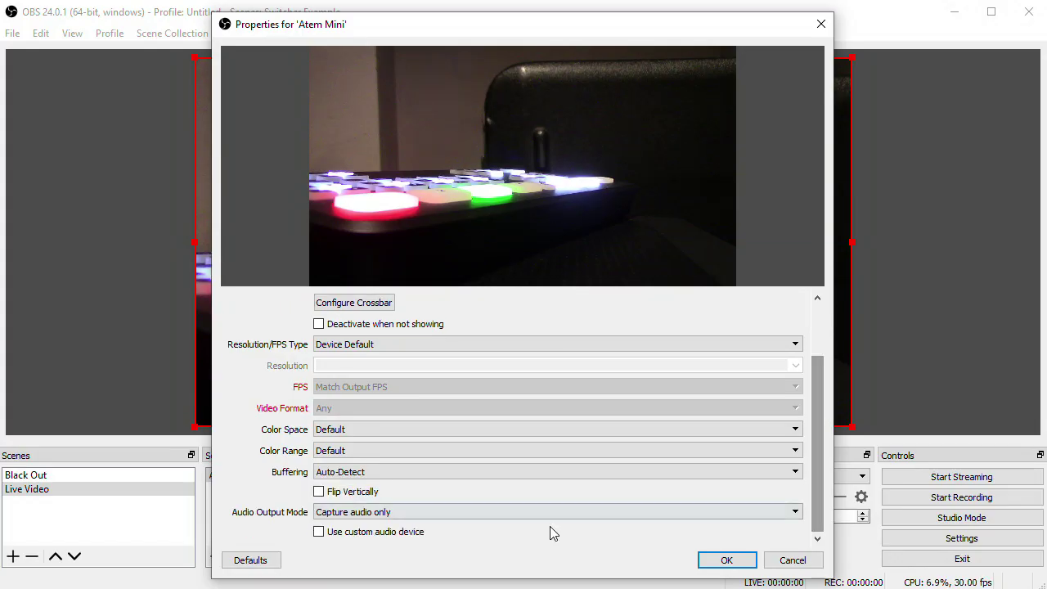
click(318, 532)
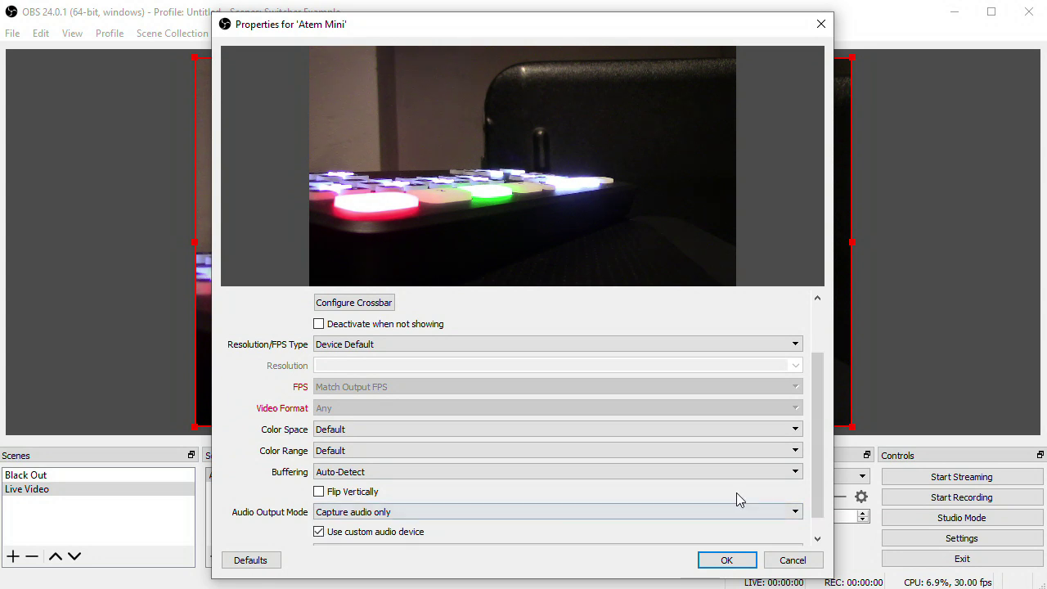
scroll(820, 499, down, 1)
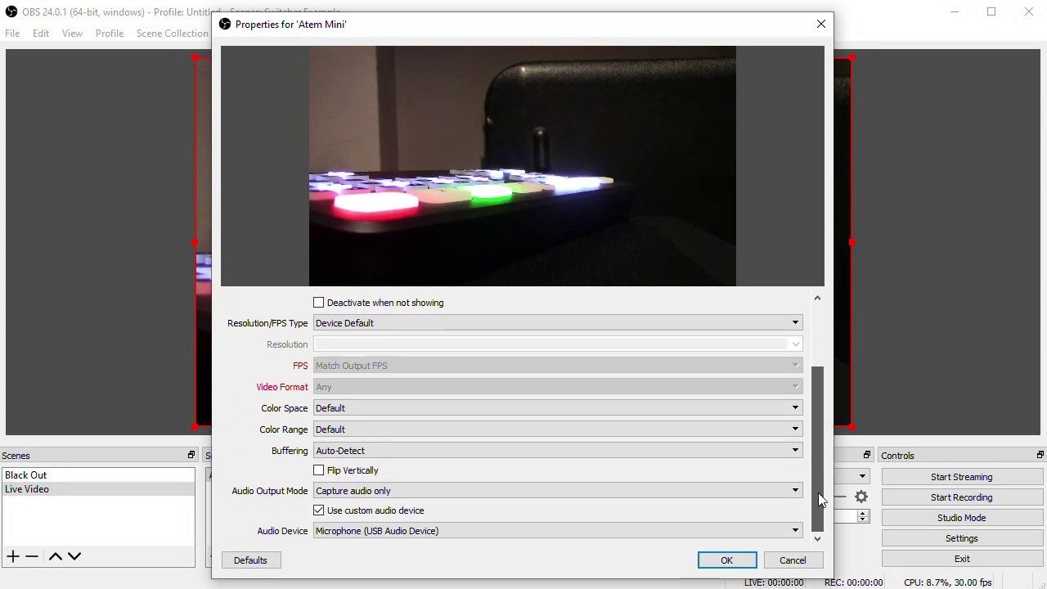
click(402, 532)
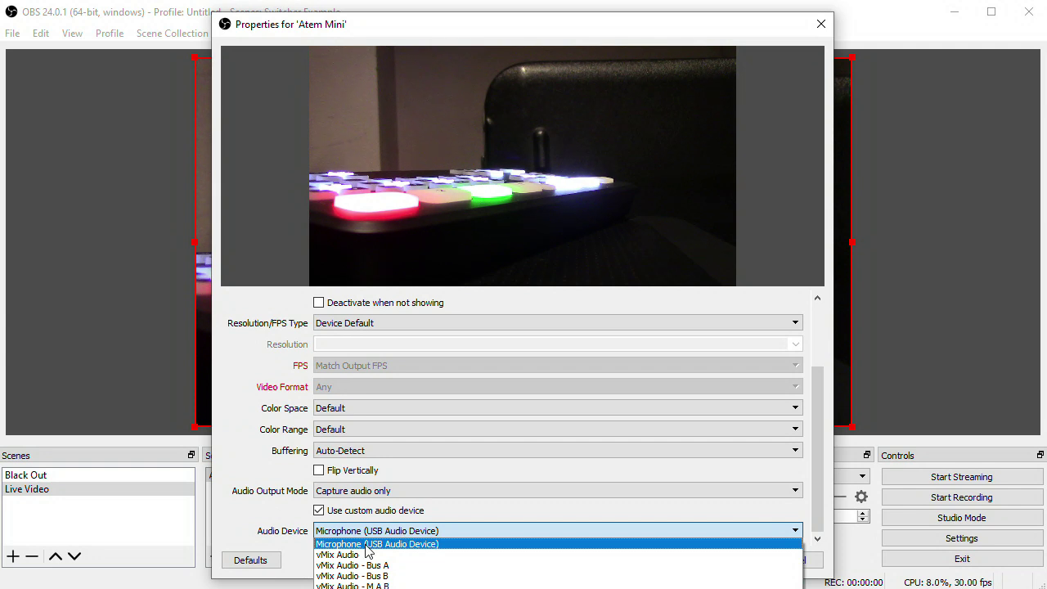
click(365, 544)
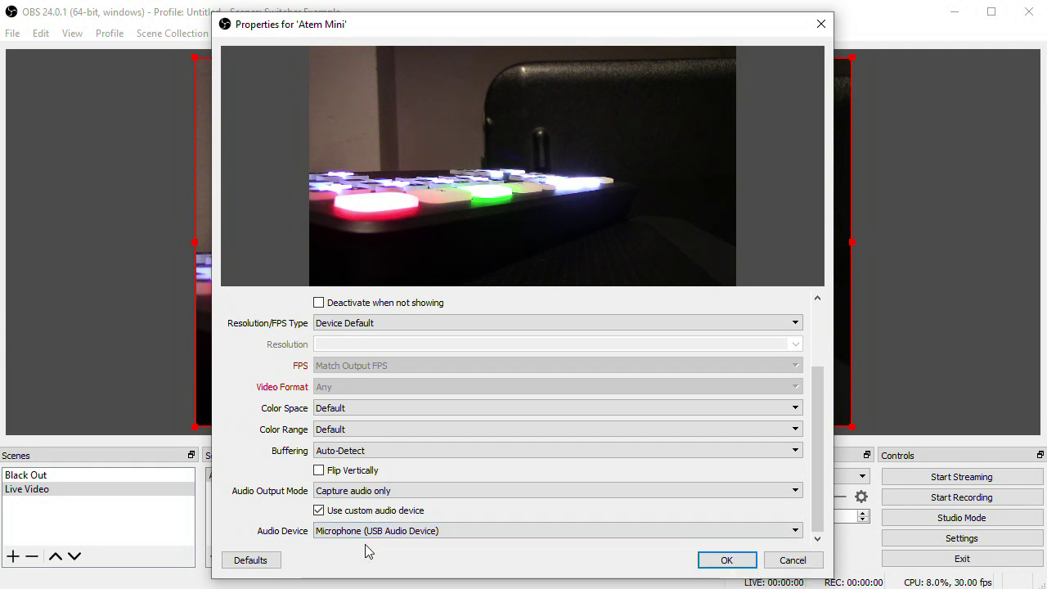
click(719, 562)
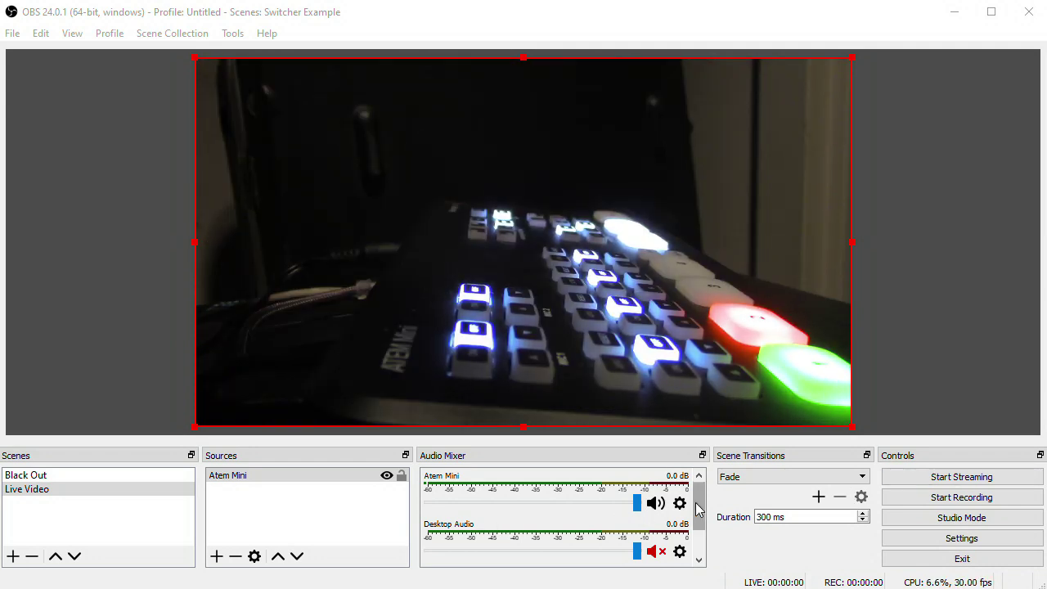
Step: In the Audio Mixer, keep Desktop Audio muted and mute Mic/Aux
drag(699, 509, 705, 540)
click(657, 506)
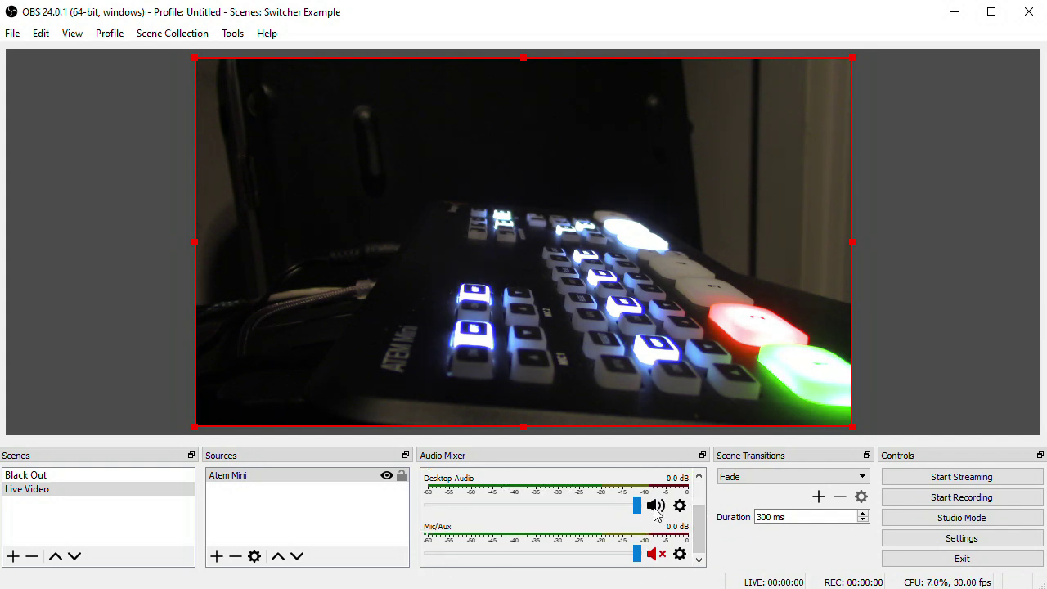
click(655, 506)
click(661, 554)
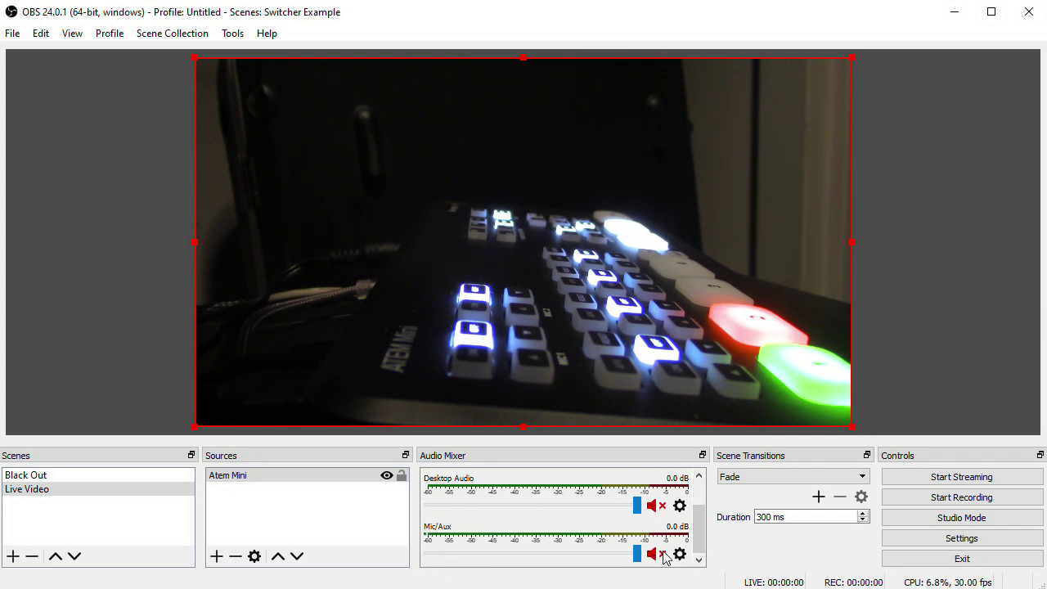
drag(701, 542, 701, 517)
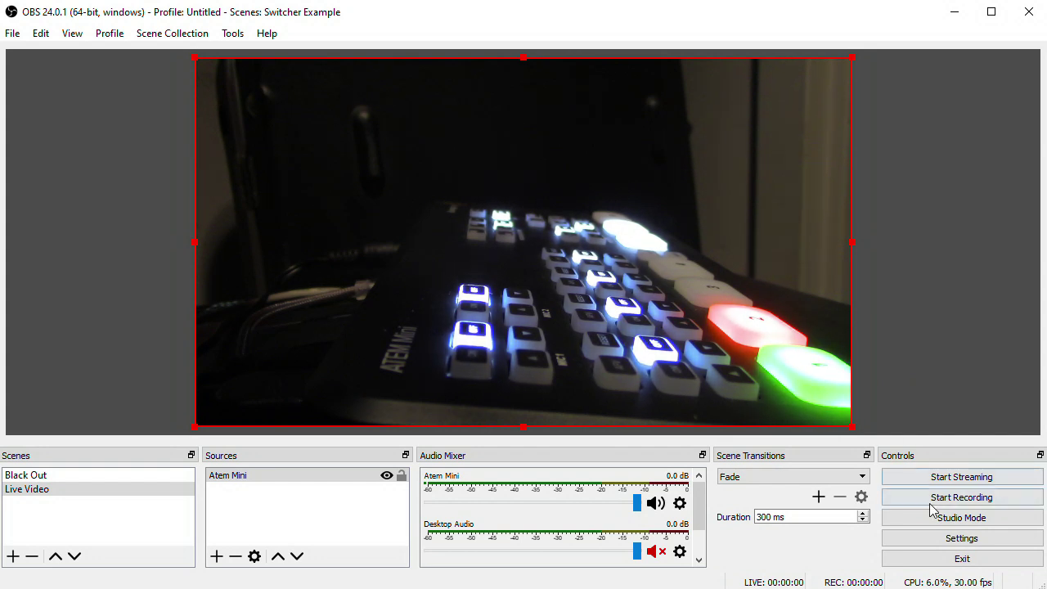
Step: In Settings > Stream, choose Facebook Live as the service and select the current stream key
click(961, 538)
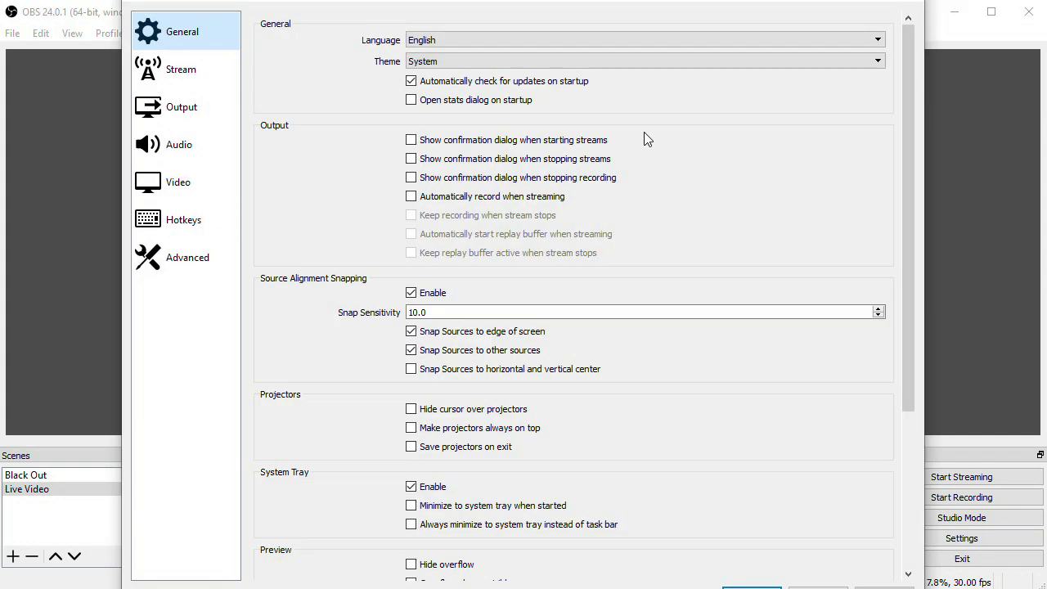
click(193, 74)
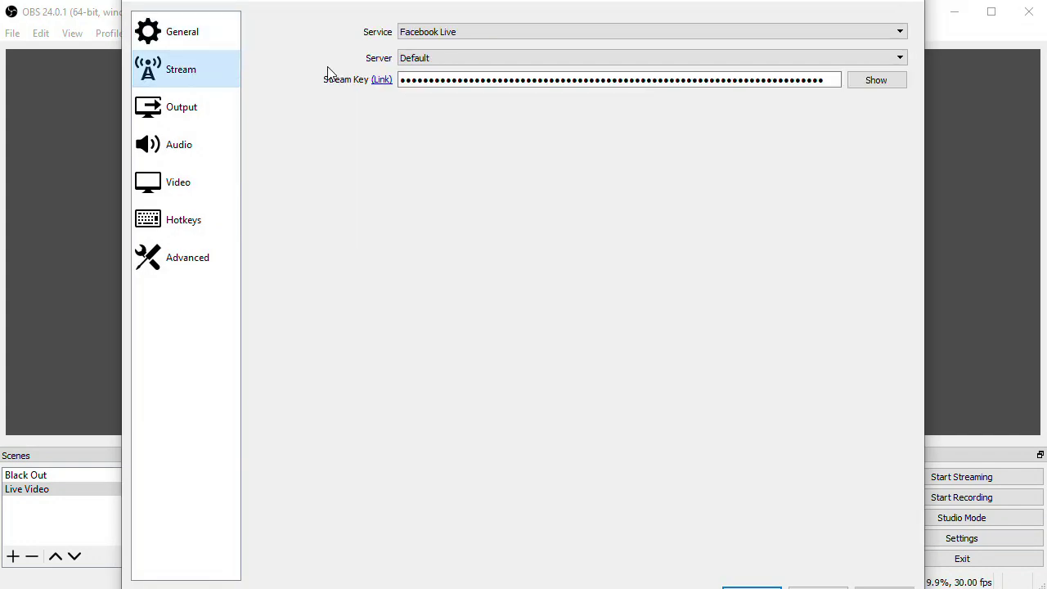
click(814, 34)
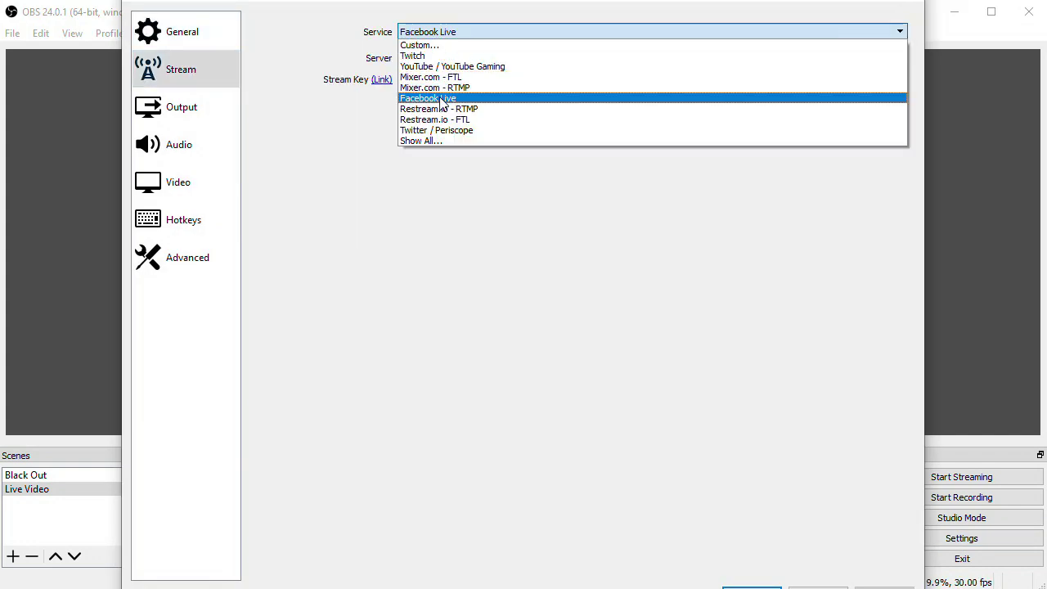
click(441, 100)
double_click(563, 79)
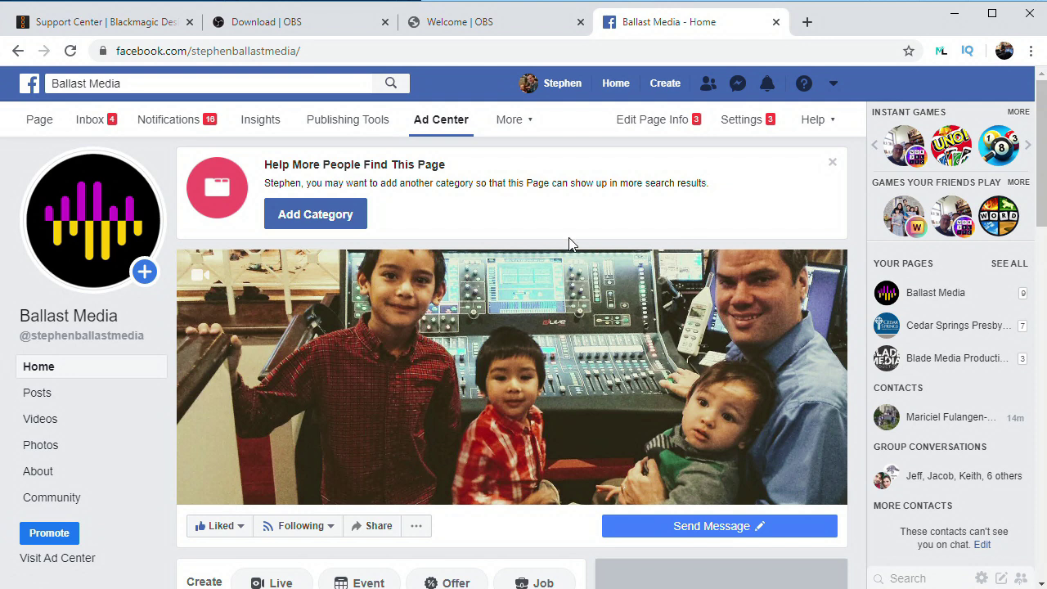
Step: Start a Live broadcast from the page's Create section and reveal the Connect tab's server URL and stream key
scroll(570, 246, down, 4)
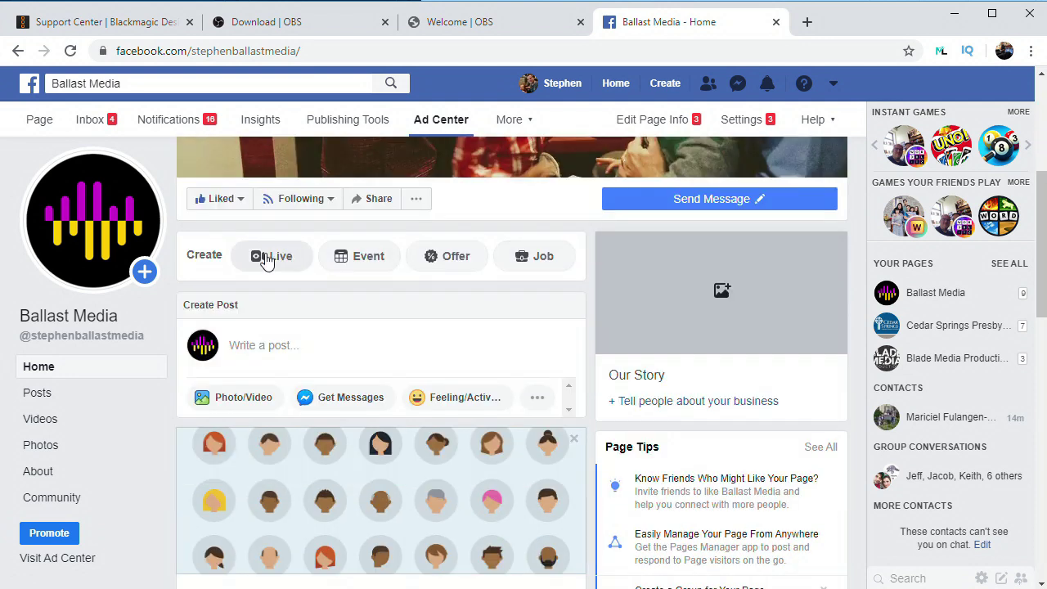
click(267, 260)
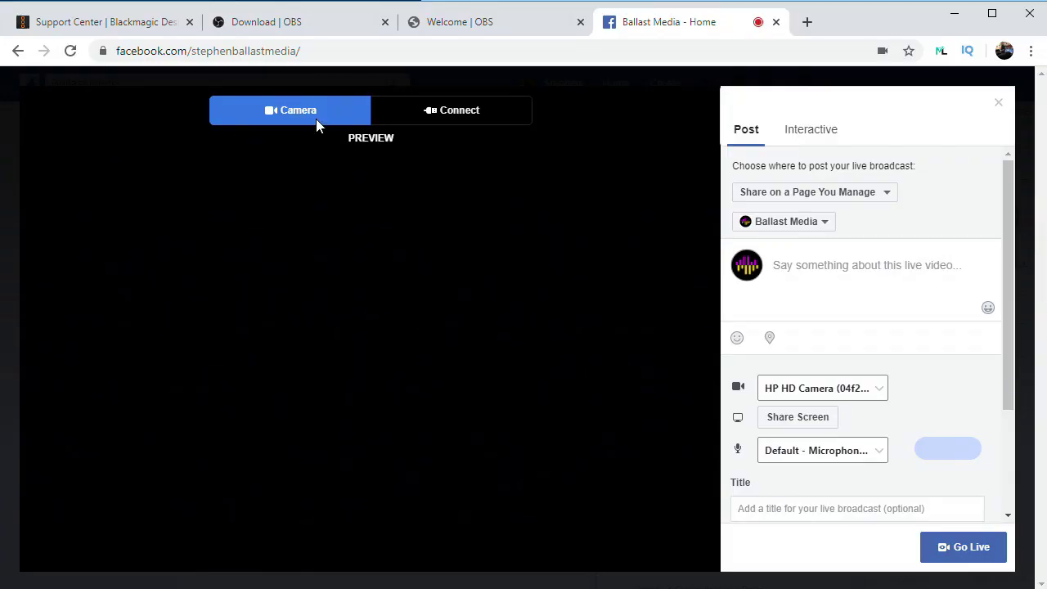
click(460, 117)
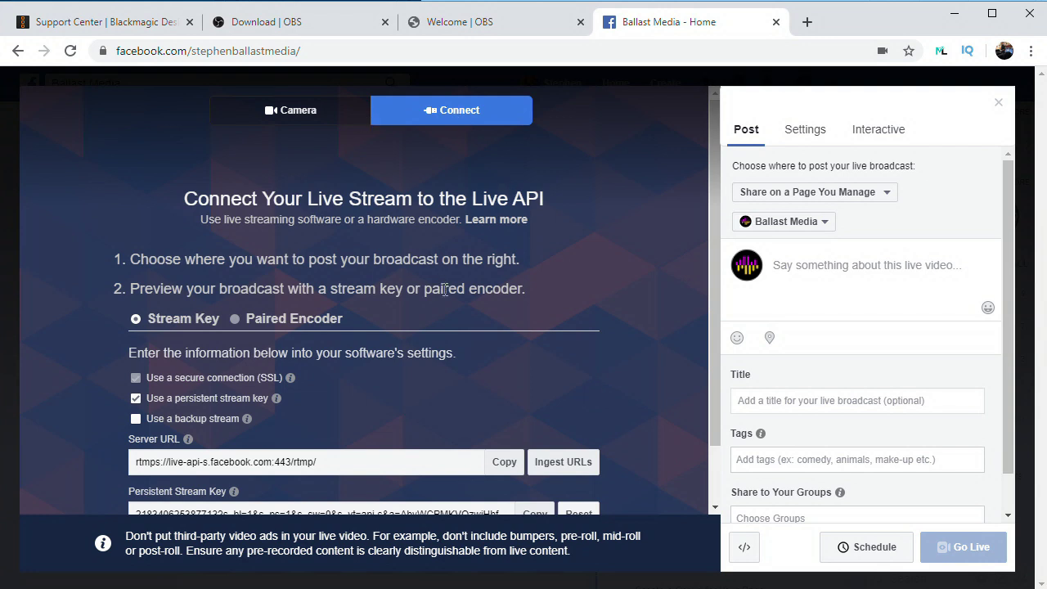
scroll(441, 286, down, 1)
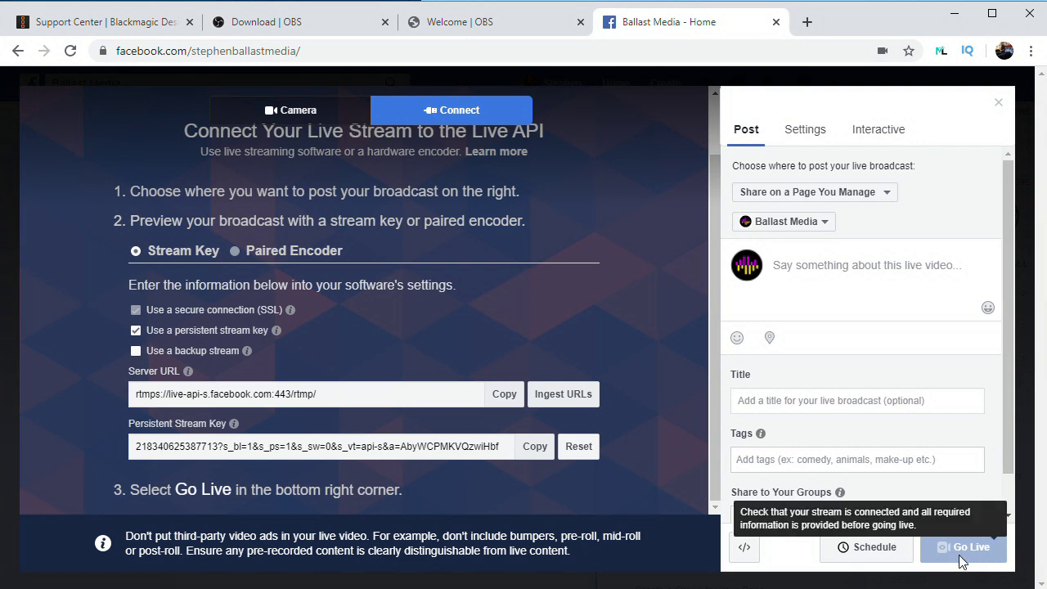
Step: Return to the camera preview and pick USB Video Device as the broadcast camera
click(312, 116)
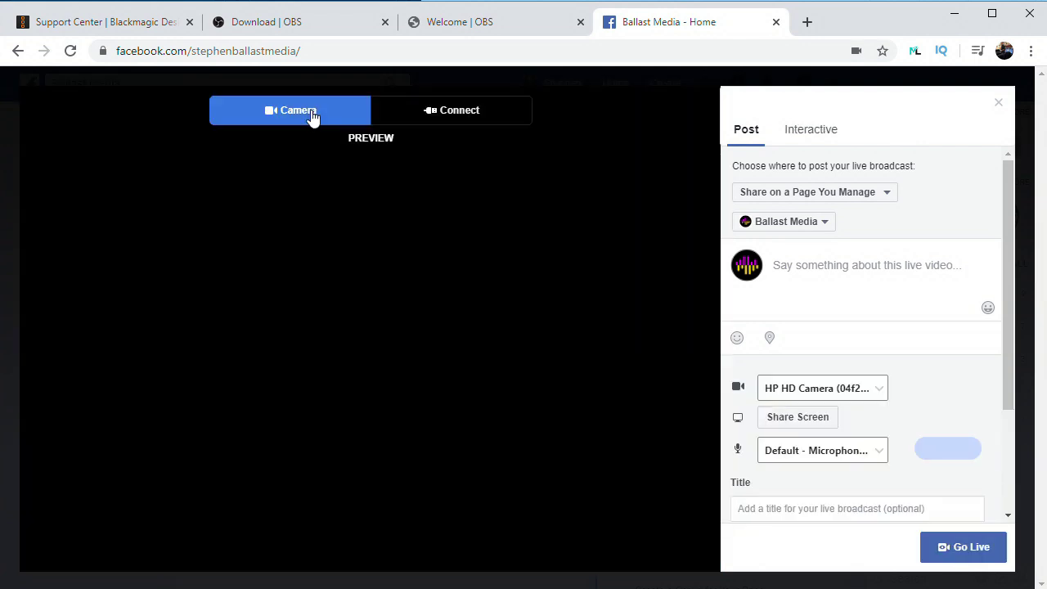
click(872, 394)
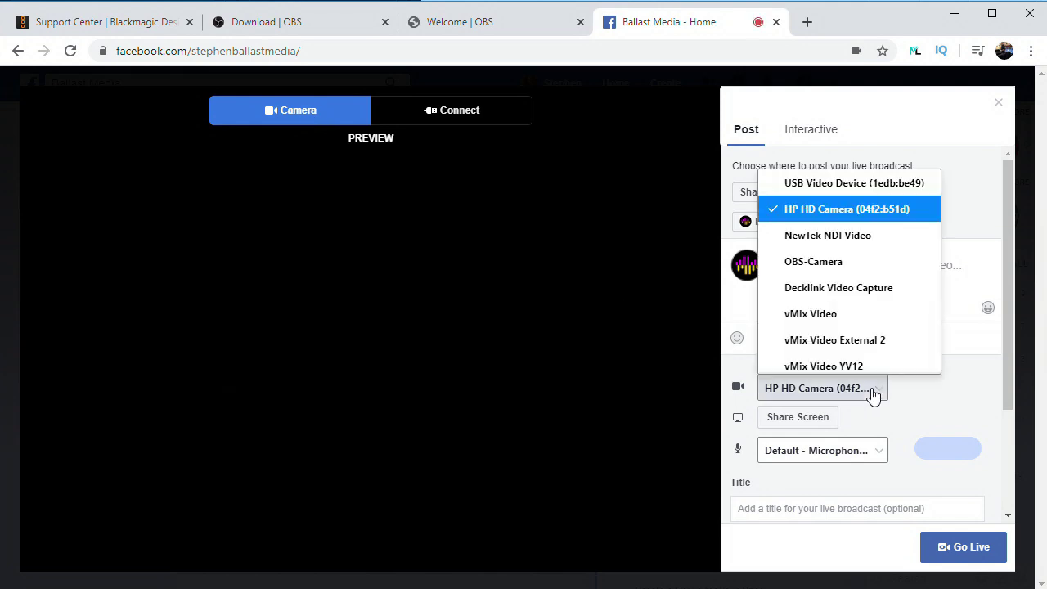
click(800, 183)
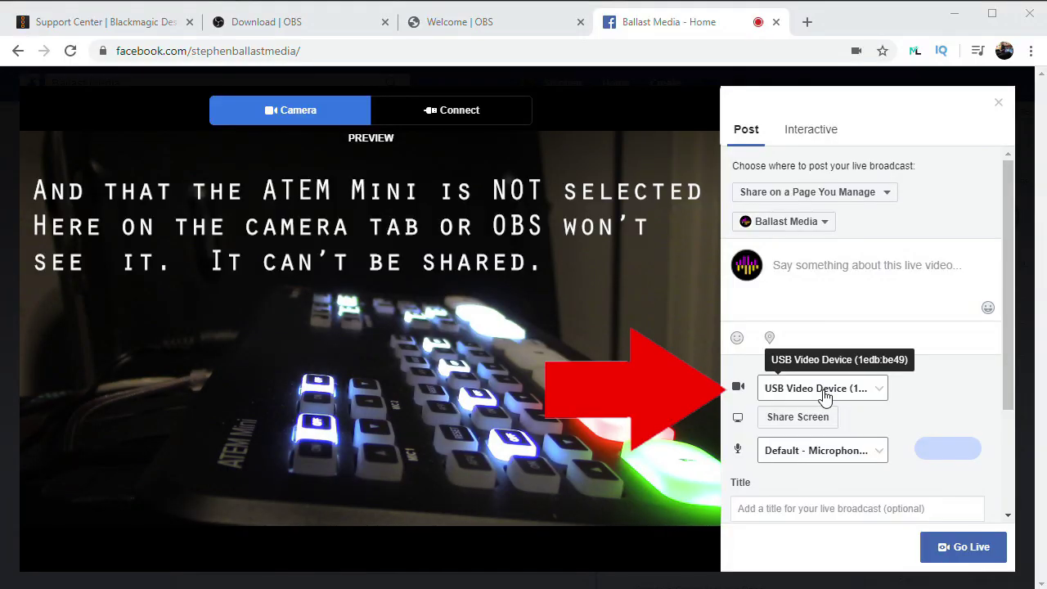
Step: Switch the broadcast camera to HP HD Camera and copy the persistent stream key
click(823, 391)
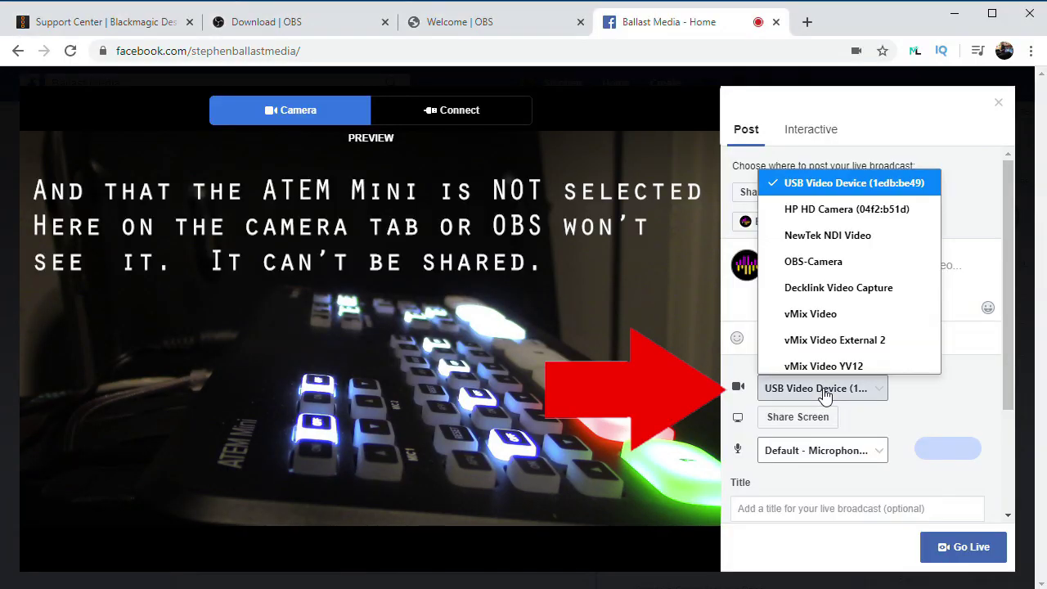
click(821, 218)
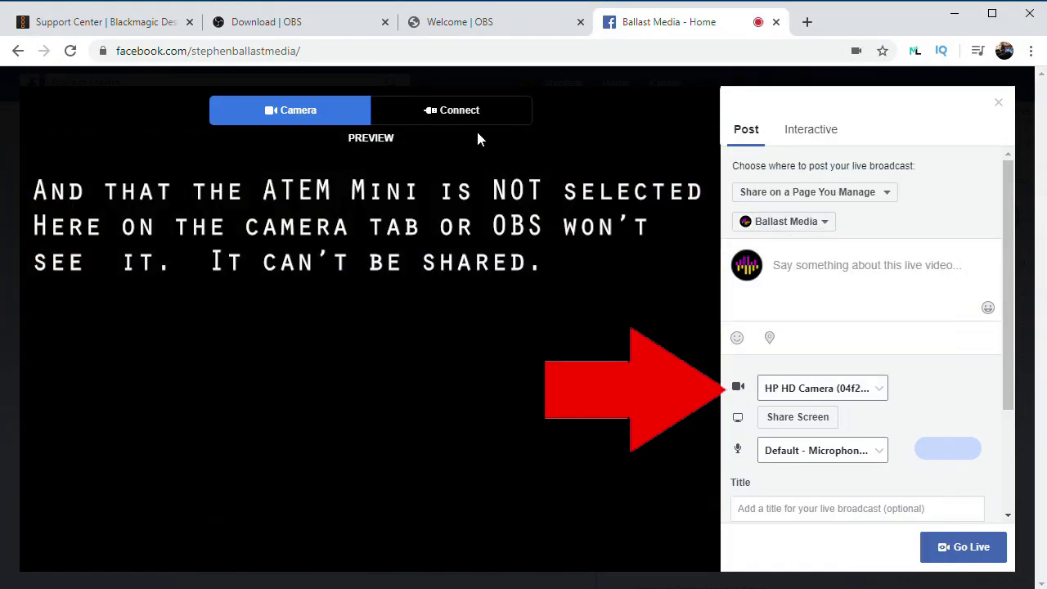
scroll(523, 231, down, 1)
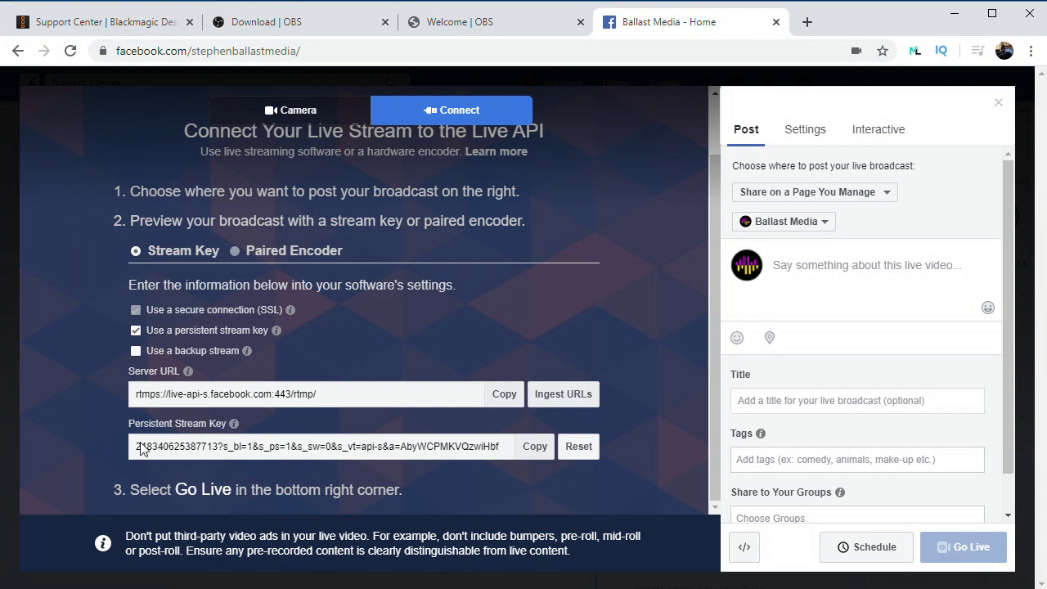
click(534, 445)
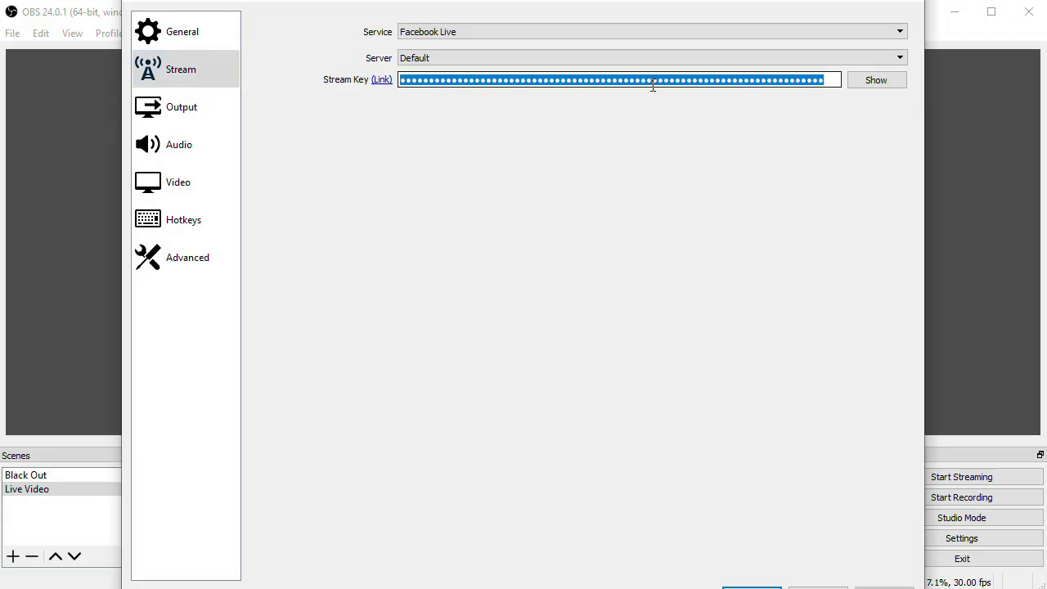
Step: Paste the copied Facebook stream key into the Facebook Live Stream Key field
right_click(652, 85)
click(690, 175)
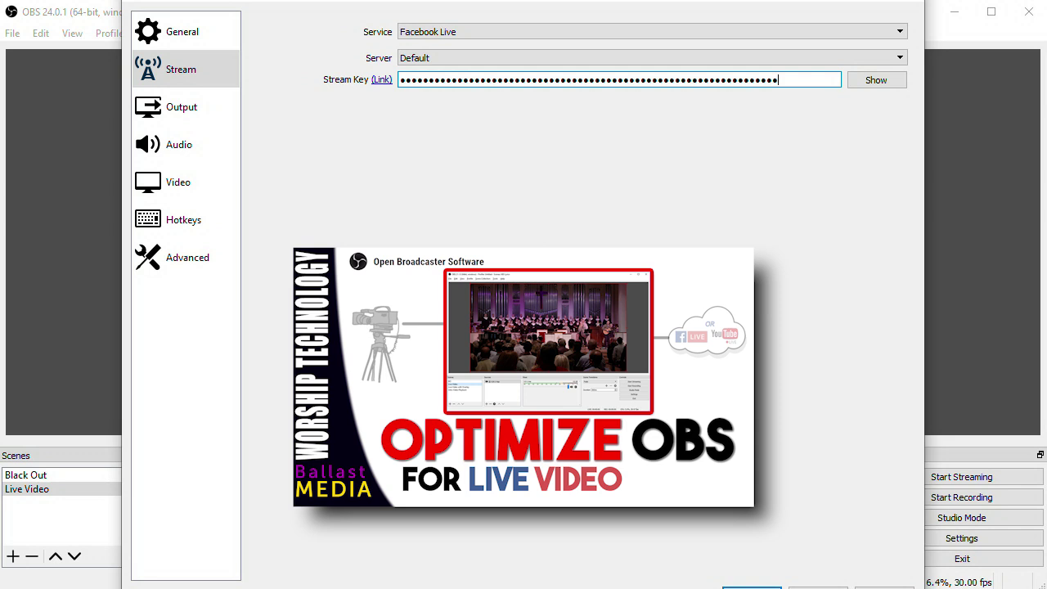
Step: Keep the video output resolution at 1280x720 and the common FPS at 30
click(186, 186)
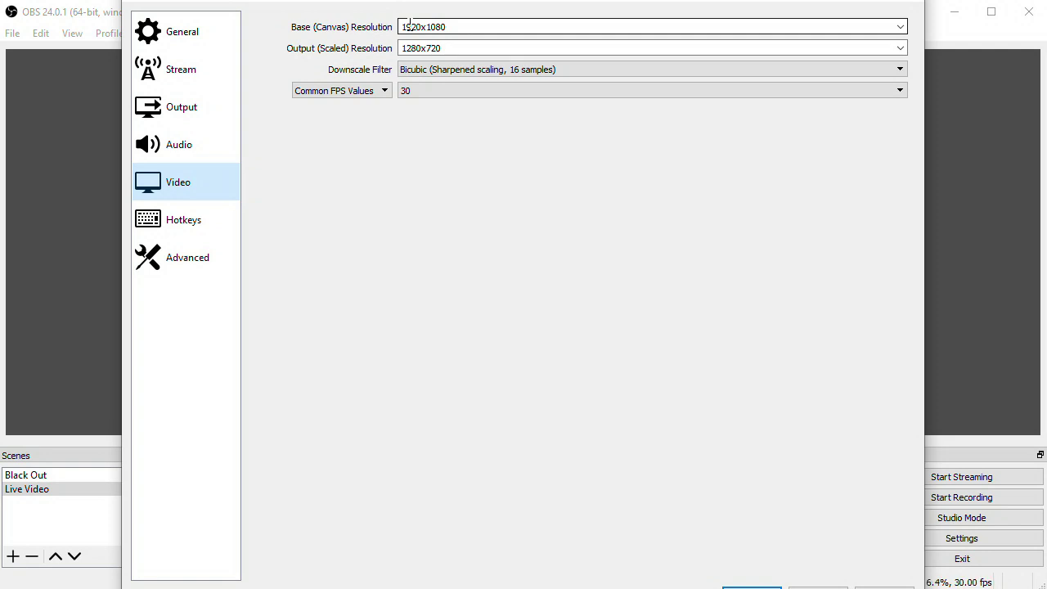
click(449, 48)
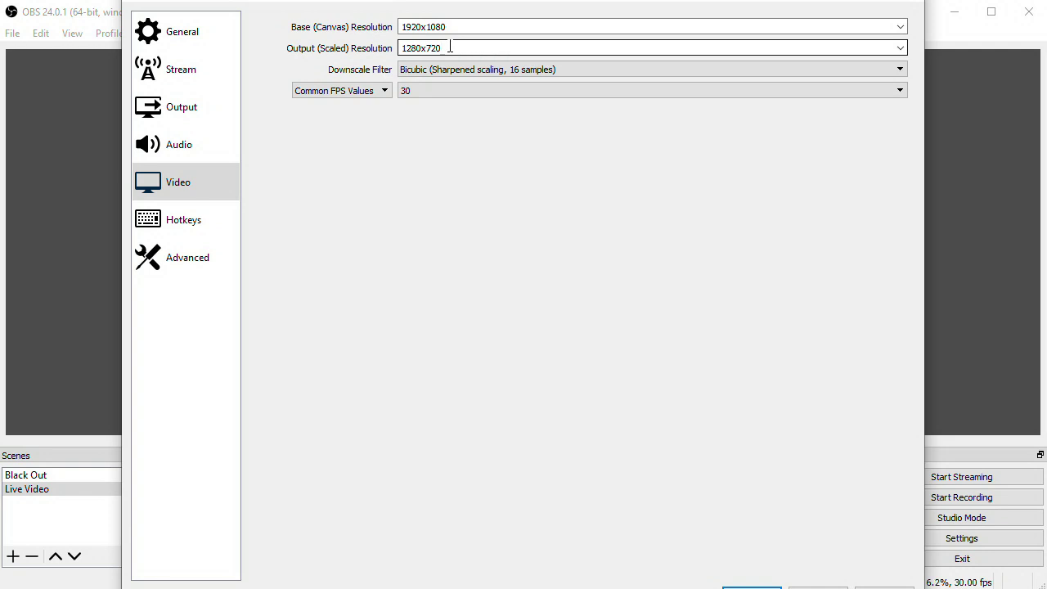
click(453, 91)
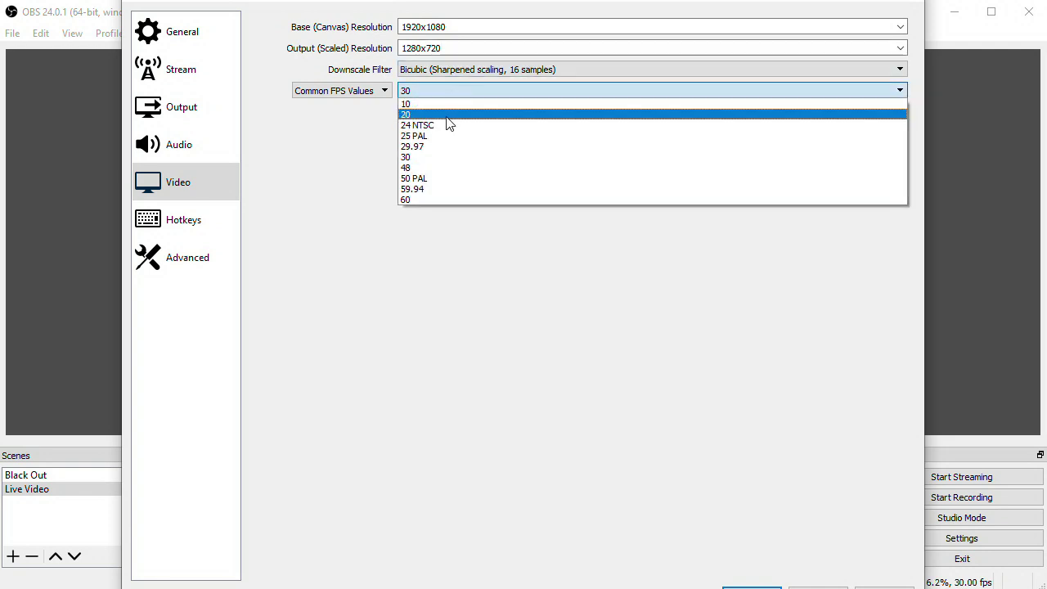
click(442, 158)
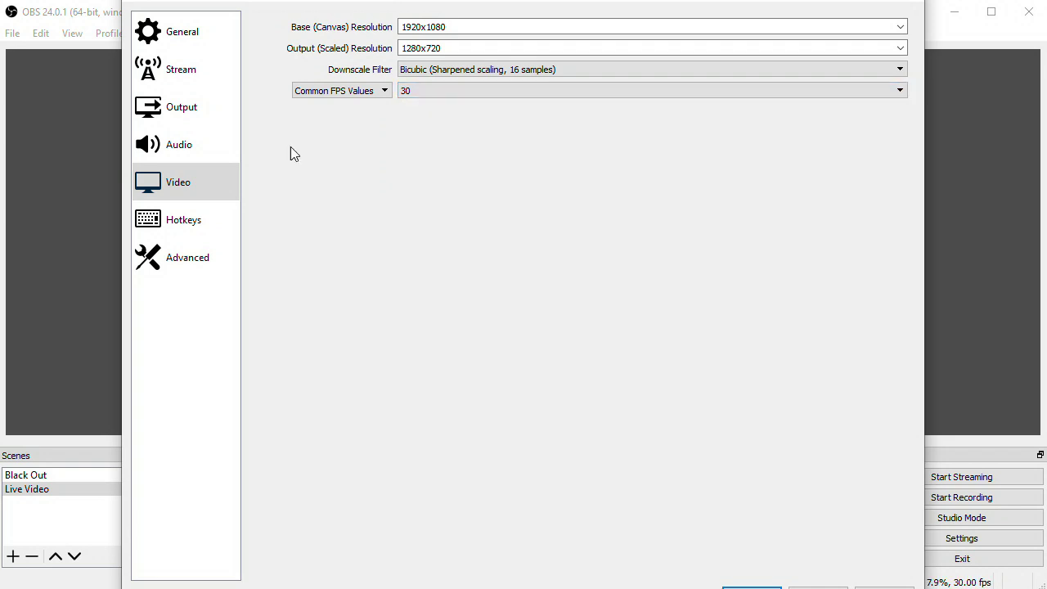
Step: Keep the Output Mode set to Advanced on the Output settings page
click(182, 111)
click(425, 29)
click(423, 43)
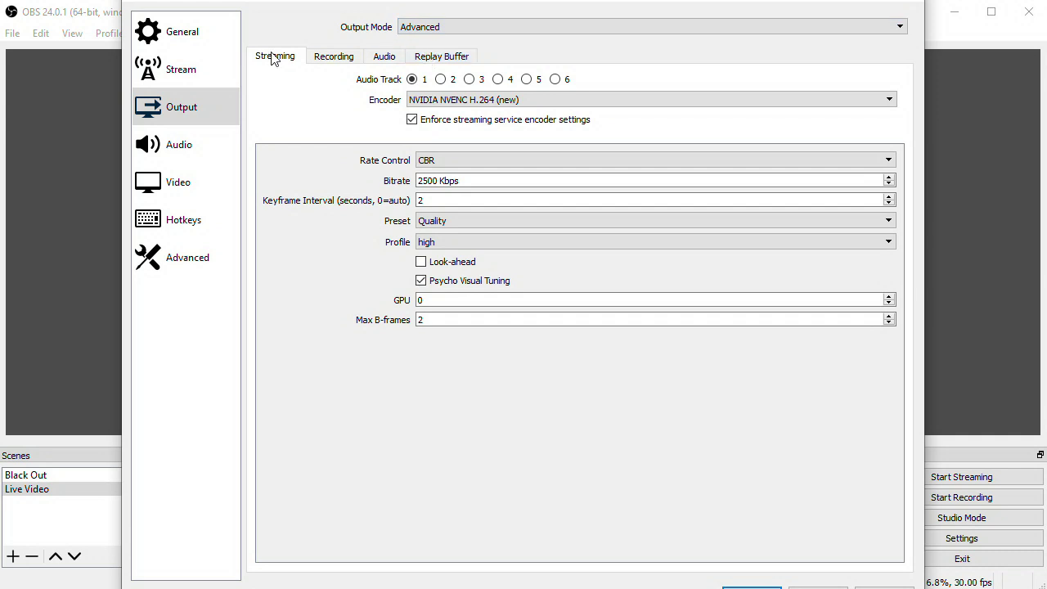
Step: Keep the streaming encoder on NVIDIA NVENC H.264 (new) after trying the older NVENC option
click(469, 102)
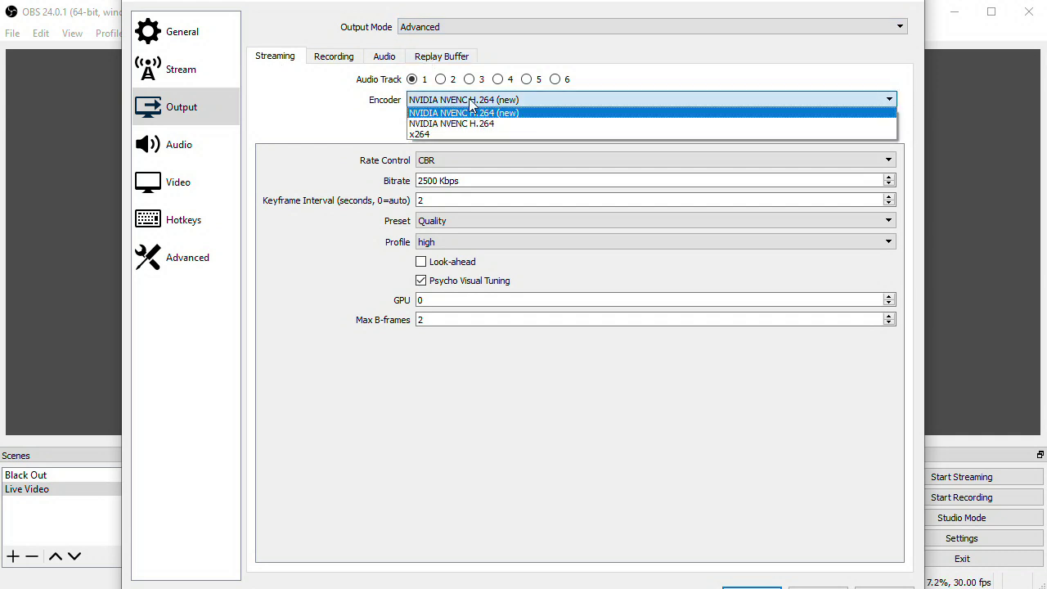
click(529, 123)
click(526, 101)
click(528, 113)
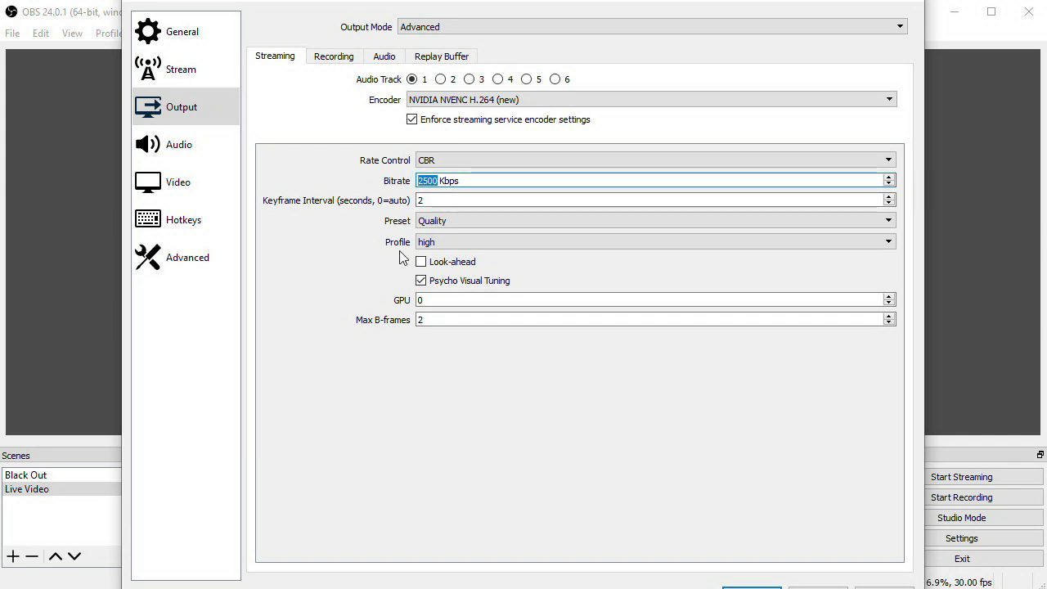
Step: Keep the audio Track 1 bitrate at 128
click(383, 56)
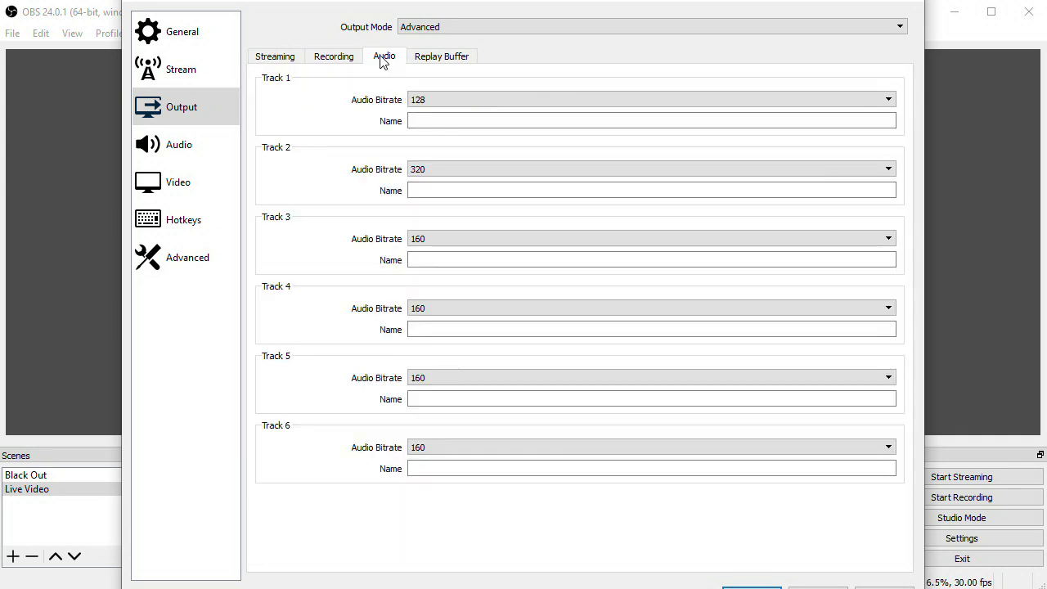
click(462, 107)
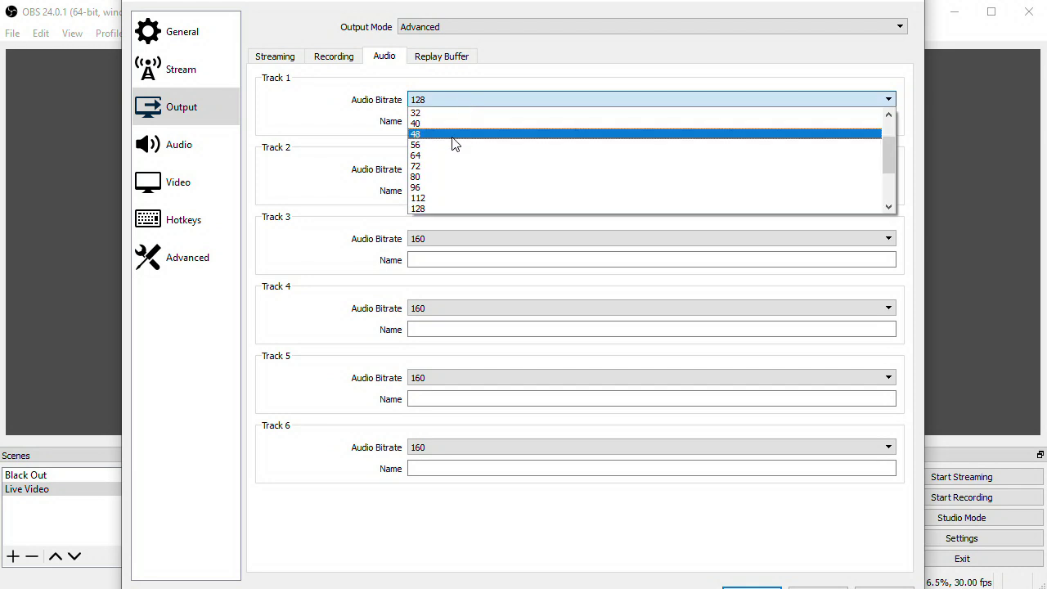
click(444, 208)
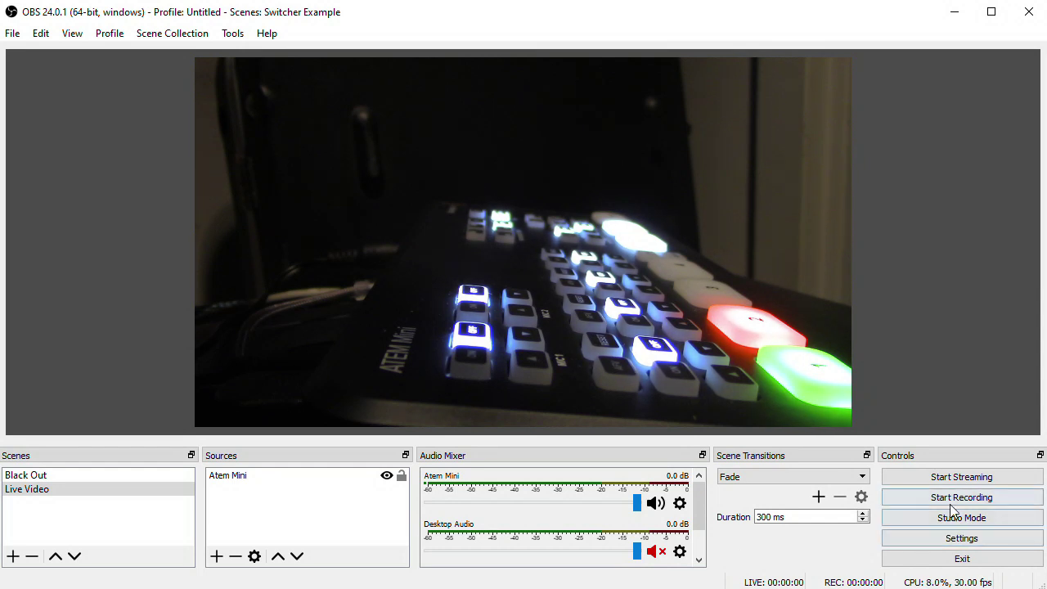
Step: Start streaming the ATEM Mini feed to Facebook Live
click(959, 478)
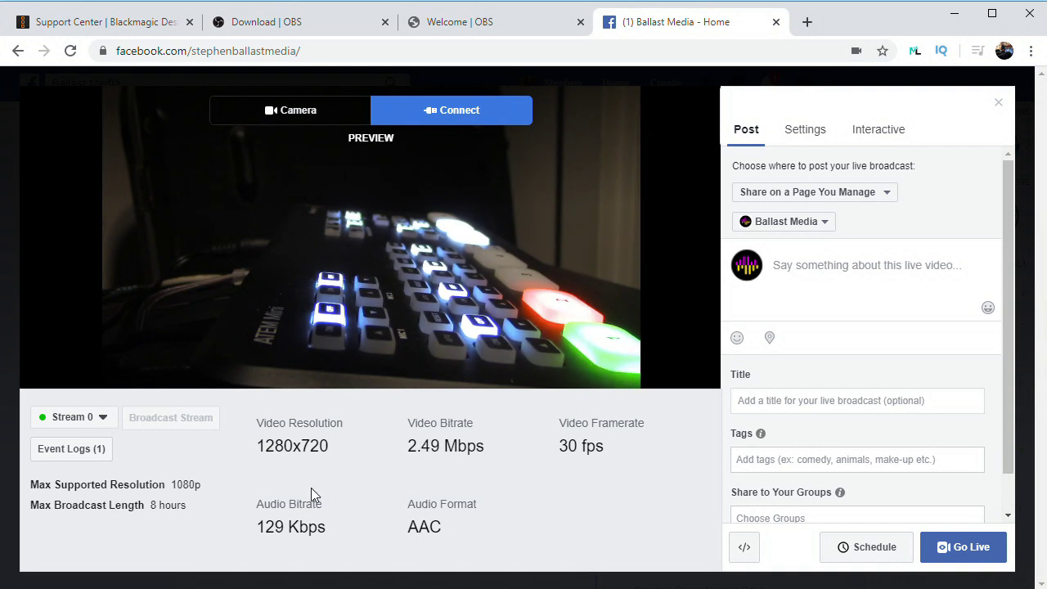
drag(411, 447, 484, 447)
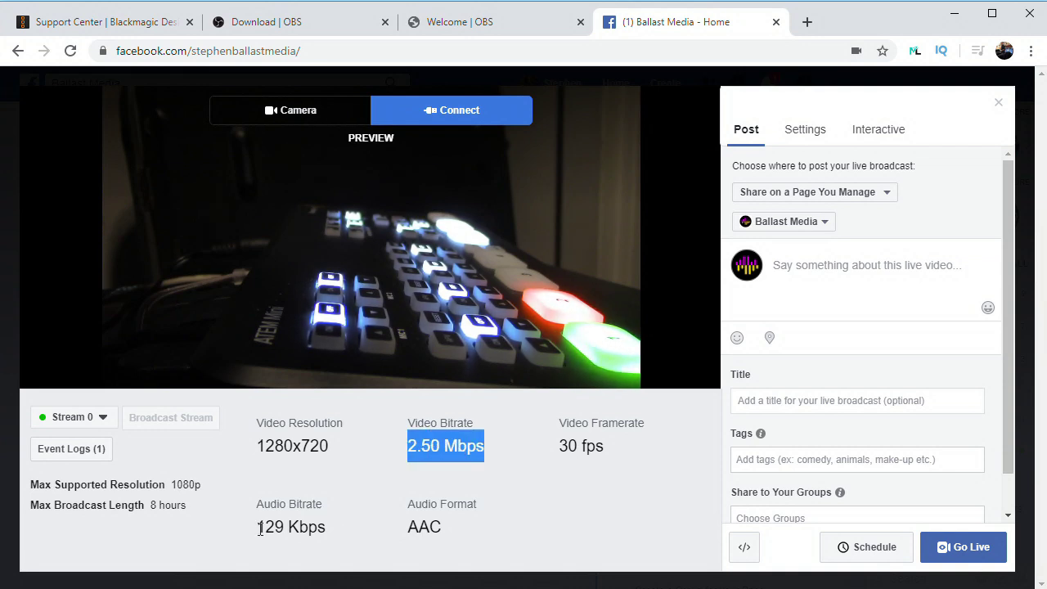
drag(260, 527, 328, 533)
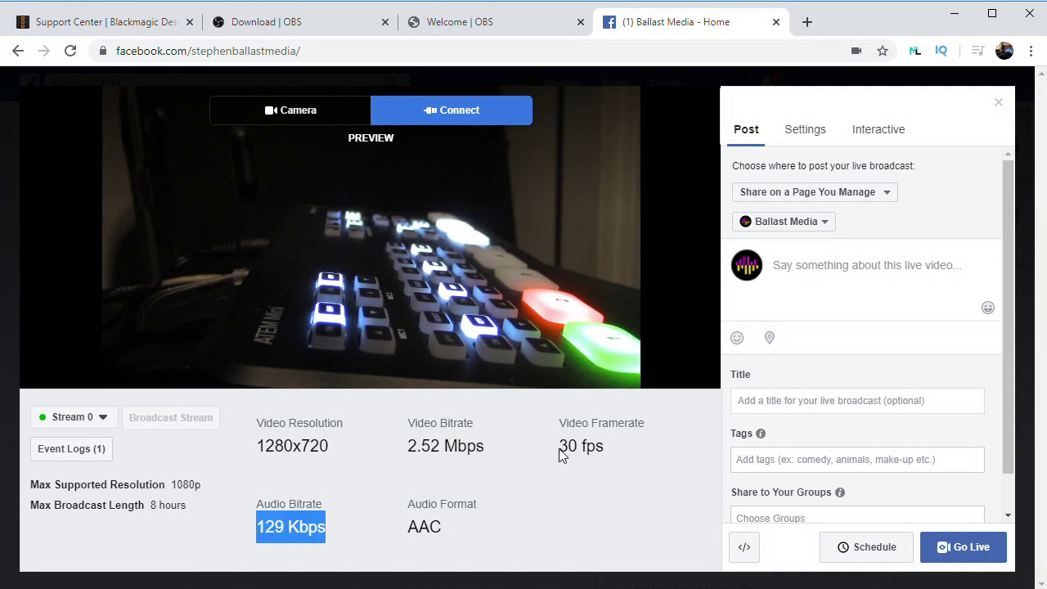
drag(559, 446, 591, 467)
click(588, 462)
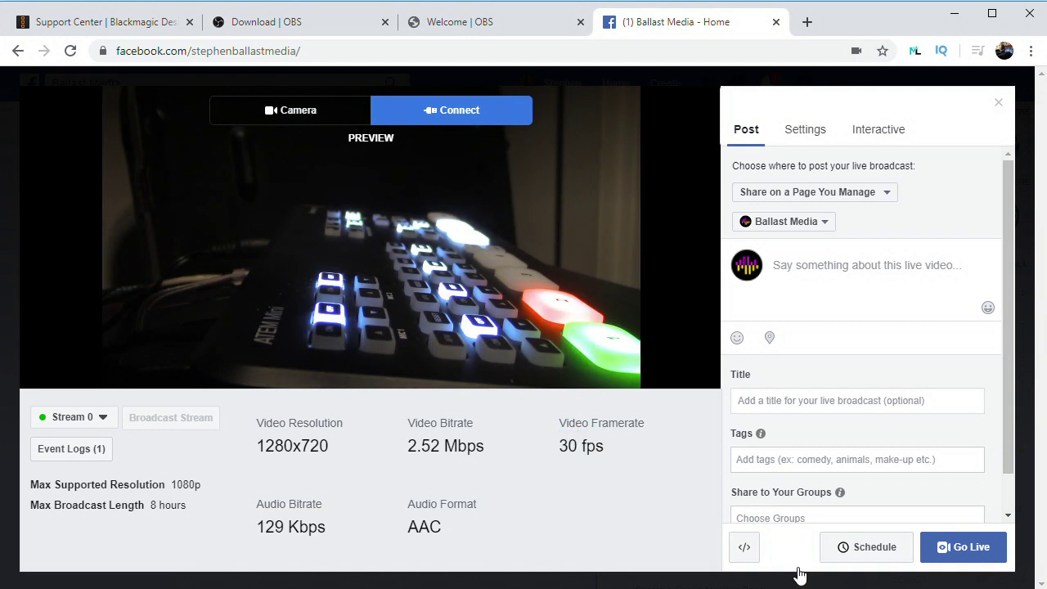
Step: Return to OBS Studio and open the Stats window from the View menu
key(alt+Tab)
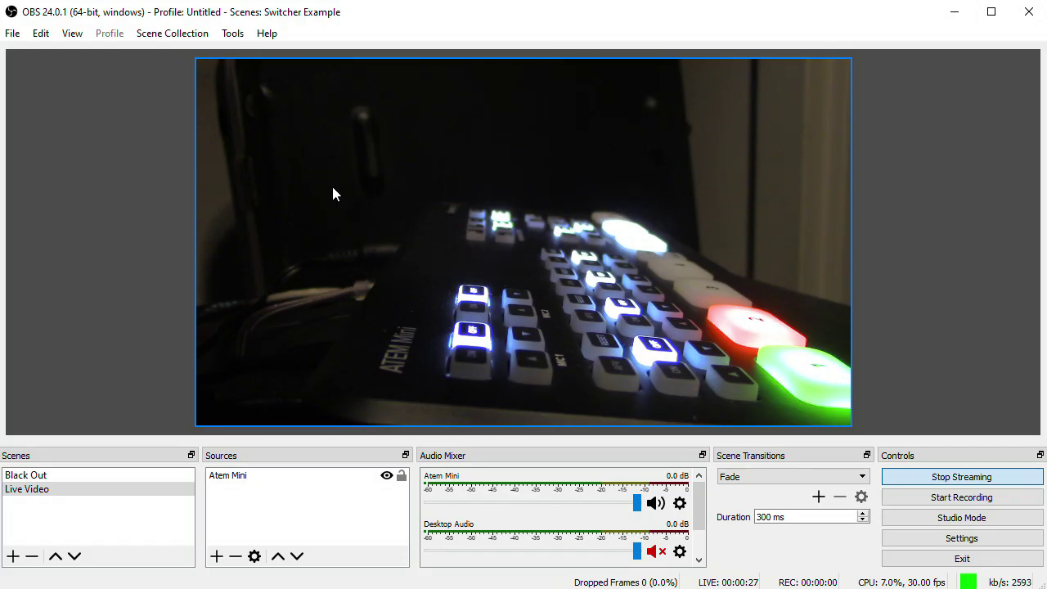
click(72, 34)
click(99, 140)
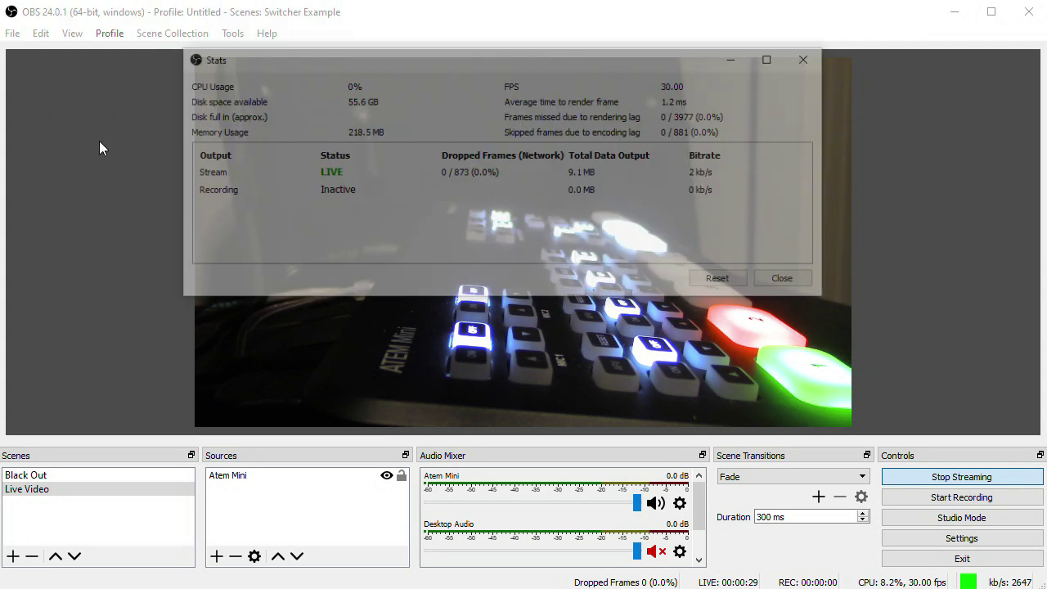